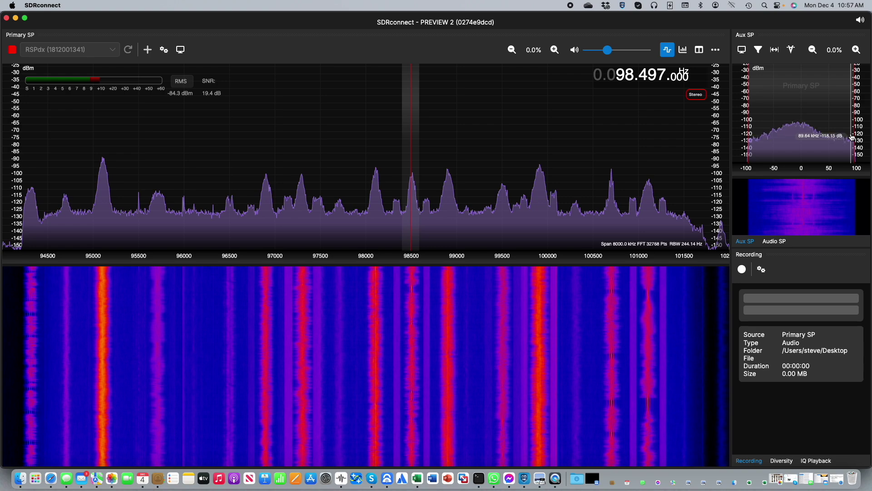
# Step: Preview the Audio SP panel, return to Aux SP, and show device settings (8 MSPS, Antenna B, Bias-T)
pyautogui.click(775, 242)
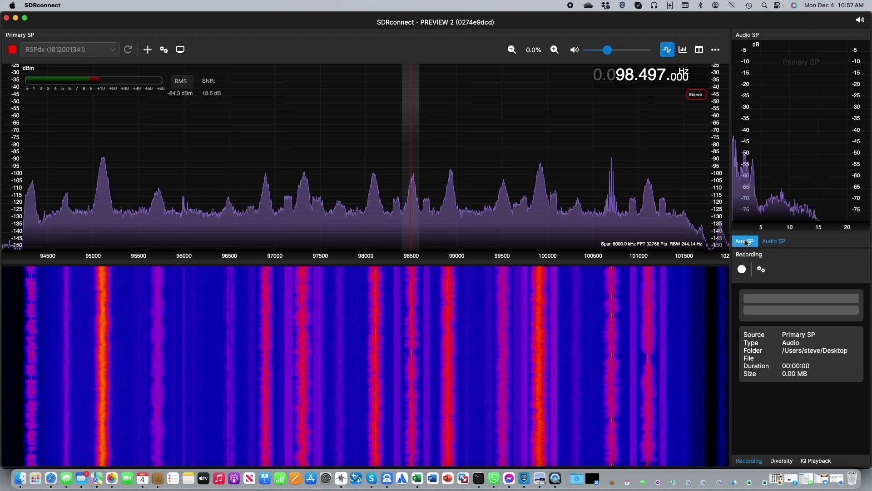
pyautogui.click(745, 242)
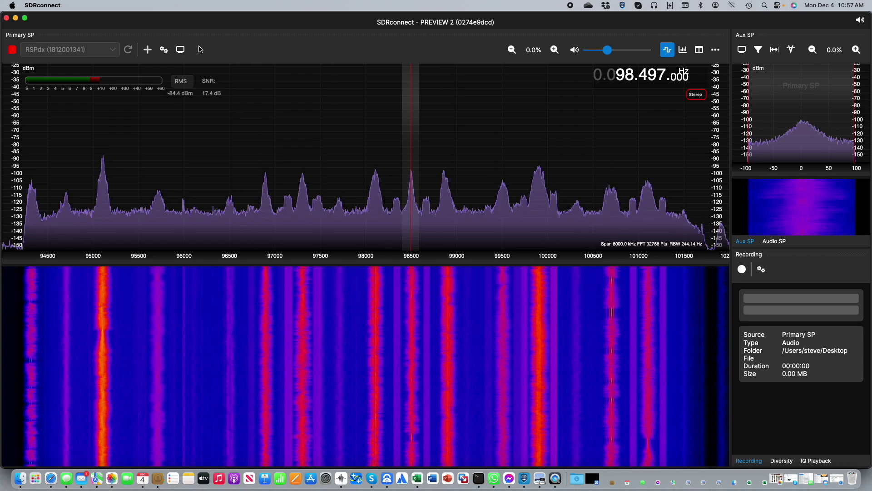
pyautogui.click(163, 50)
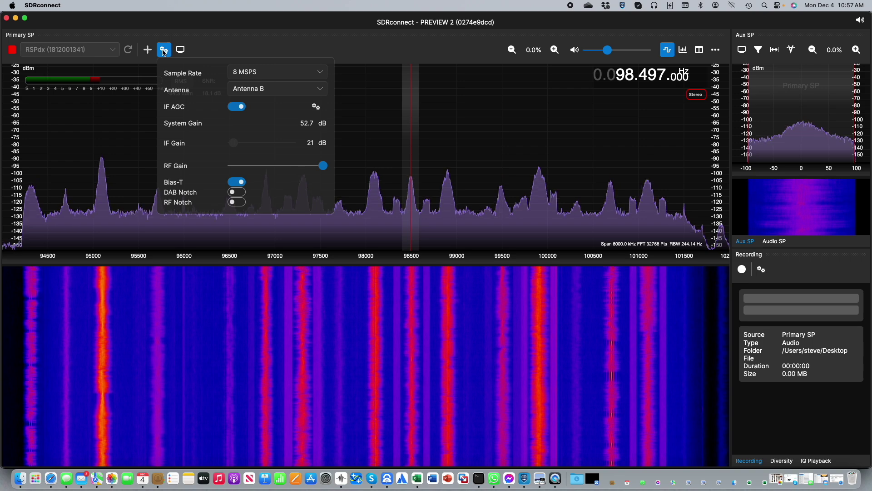
# Step: Close device settings and show the sidebar with WFM mode, 192K filter and 100kHz step
pyautogui.click(163, 50)
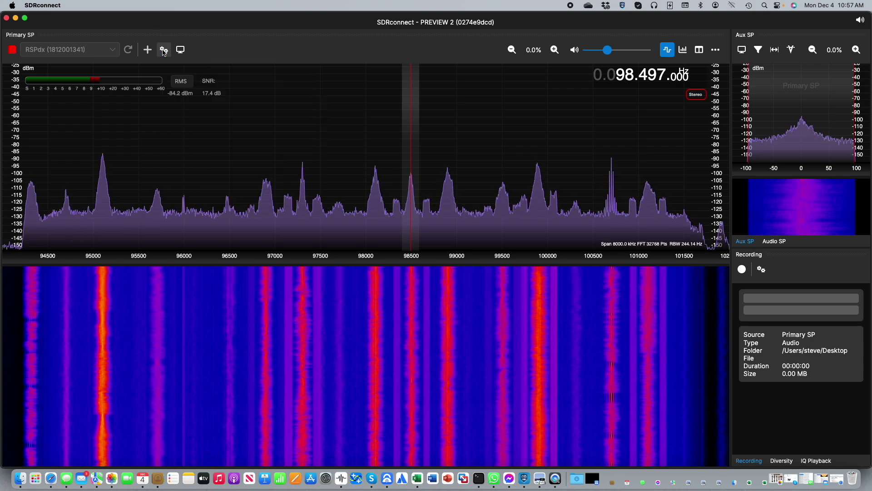
pyautogui.click(700, 55)
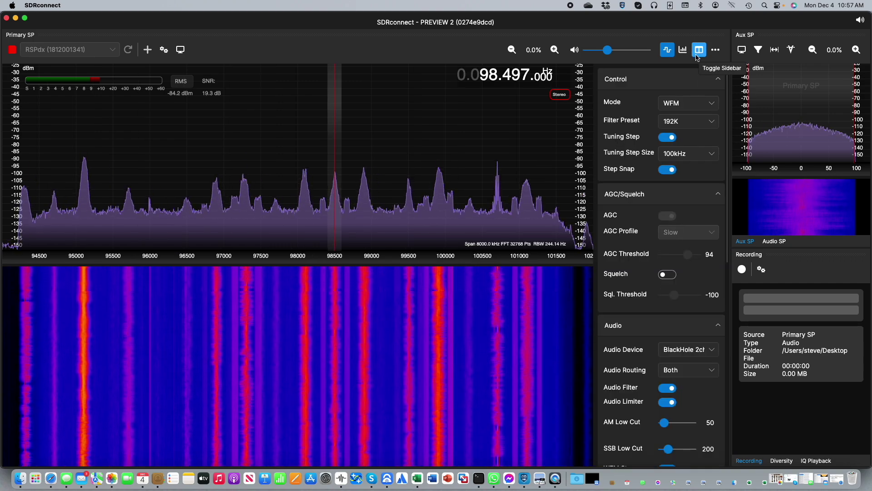
pyautogui.click(694, 108)
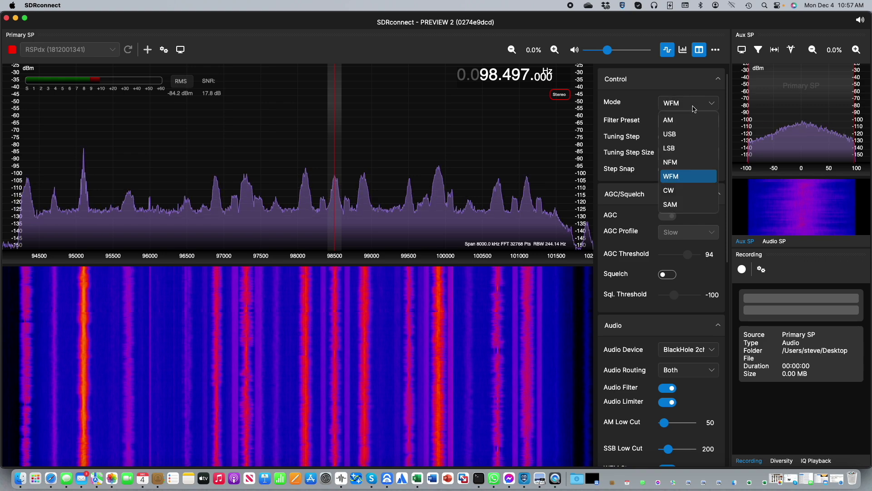
pyautogui.click(693, 108)
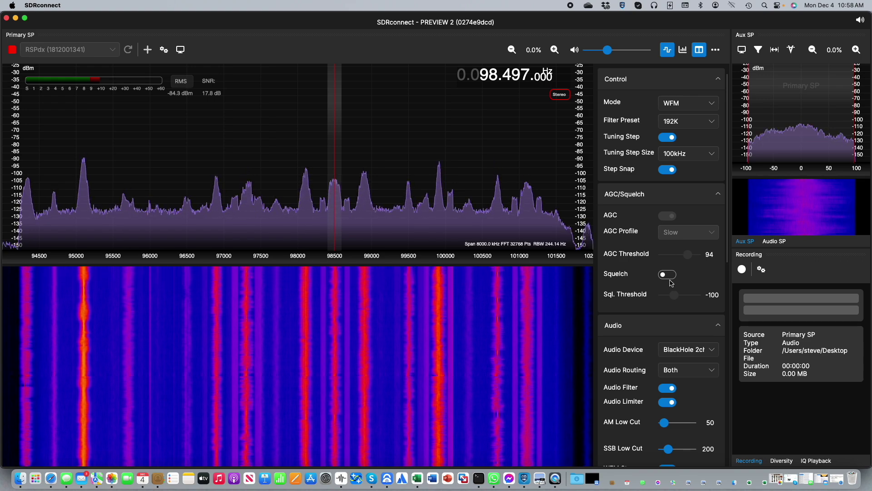
pyautogui.scroll(-3, 668, 281)
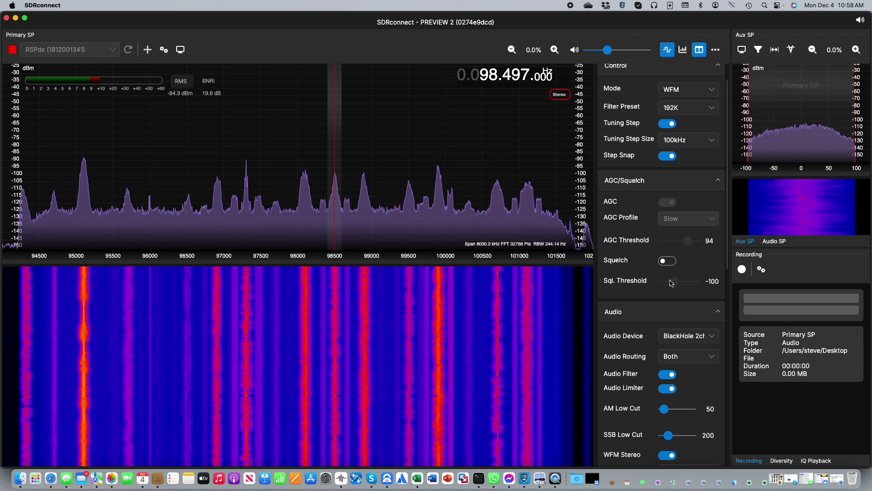
pyautogui.scroll(-1, 650, 281)
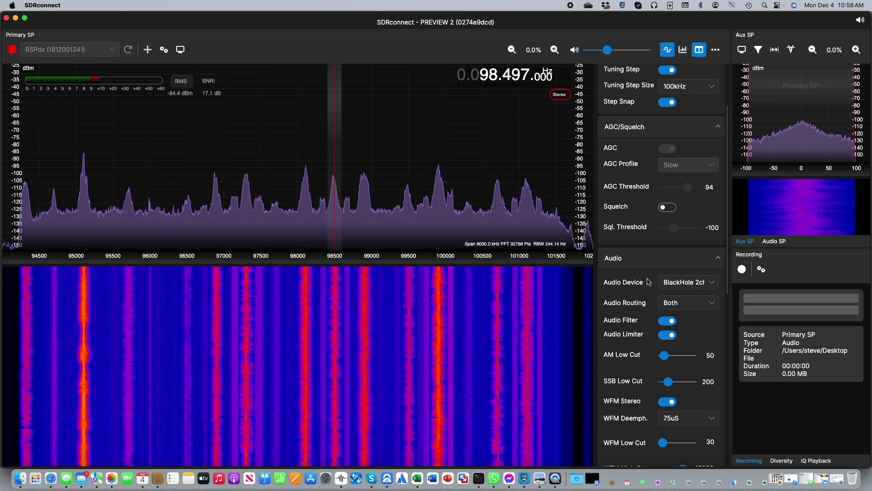
pyautogui.scroll(-5, 649, 282)
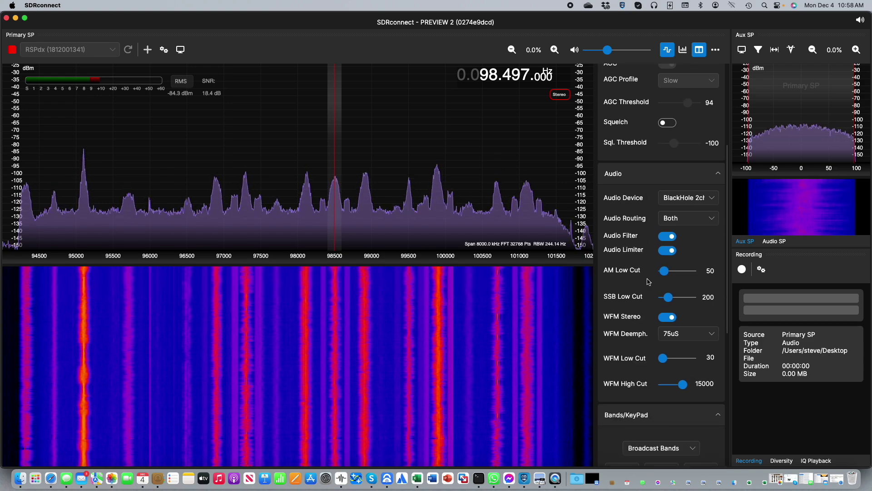
pyautogui.scroll(-5, 649, 282)
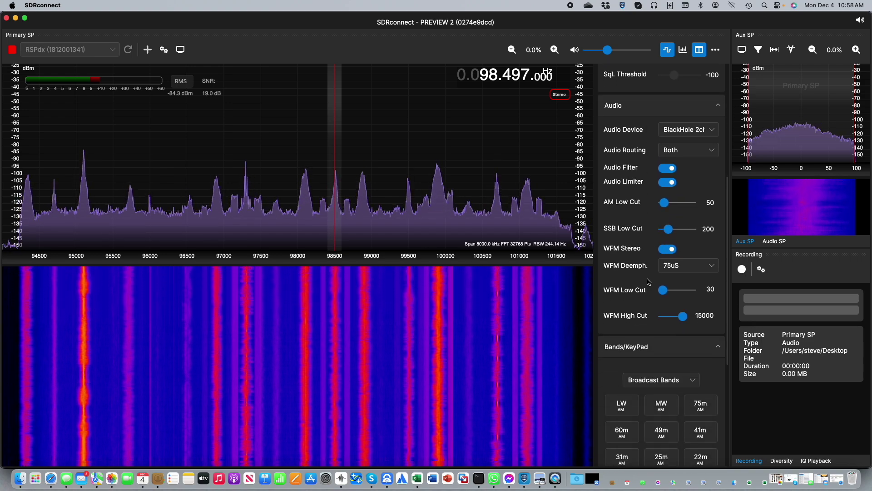
pyautogui.scroll(-3, 649, 282)
pyautogui.scroll(-3, 649, 282)
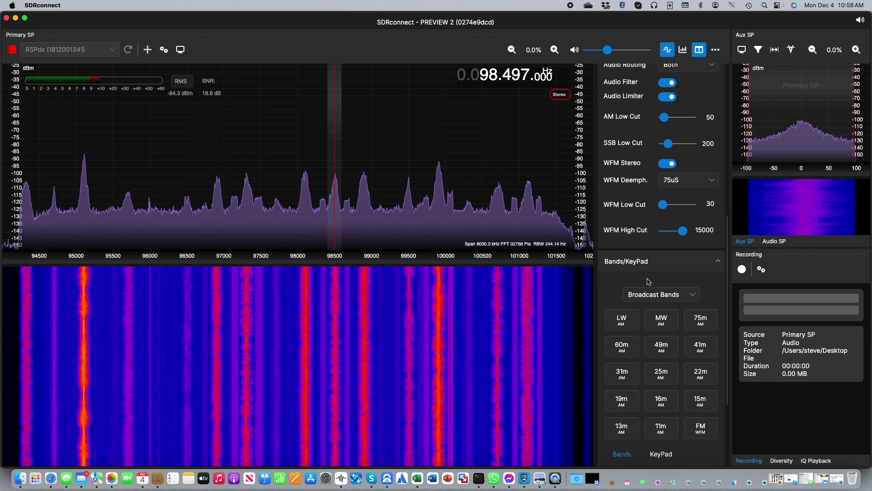
pyautogui.scroll(-1, 649, 282)
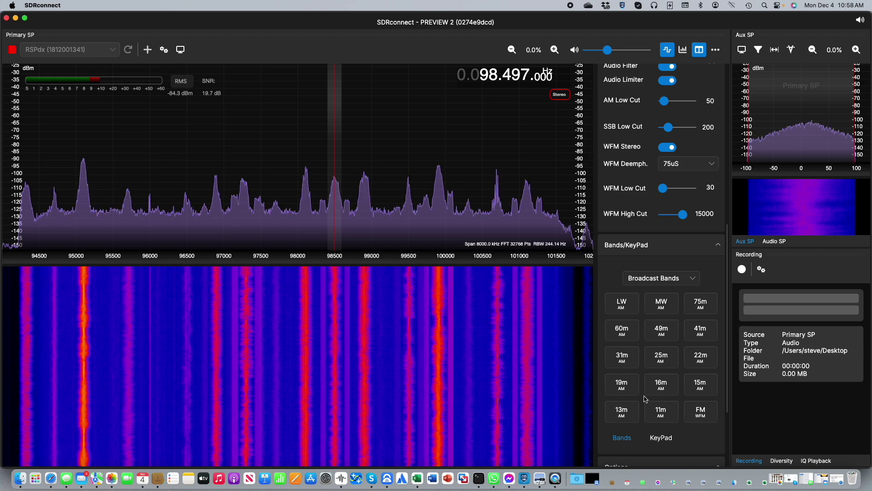
pyautogui.scroll(-2, 646, 399)
pyautogui.scroll(-4, 647, 399)
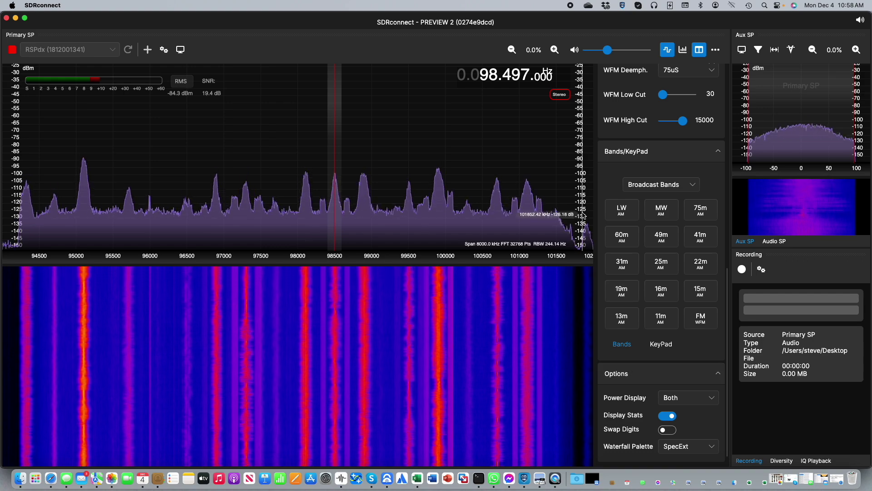
pyautogui.click(181, 51)
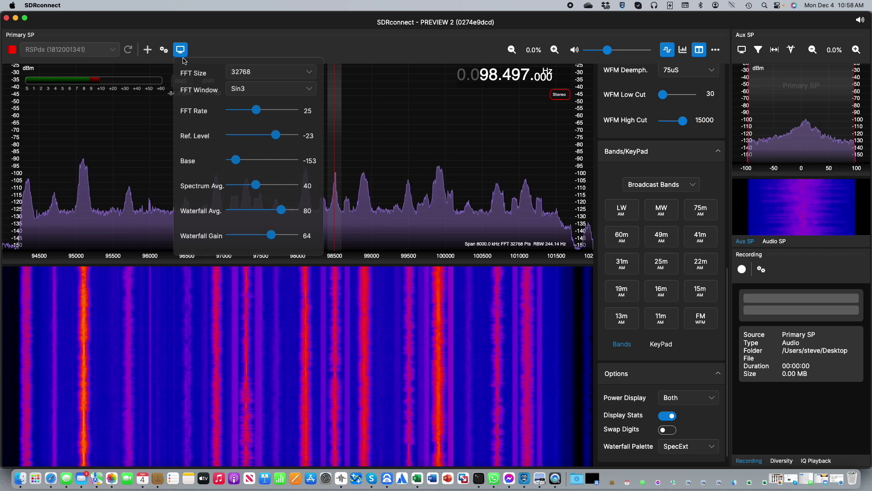
# Step: Set the spectrum Ref. Level to -11 and Base to -138, then close display settings
pyautogui.moveTo(278, 140)
pyautogui.mouseDown()
pyautogui.moveTo(250, 134)
pyautogui.moveTo(285, 136)
pyautogui.mouseUp()
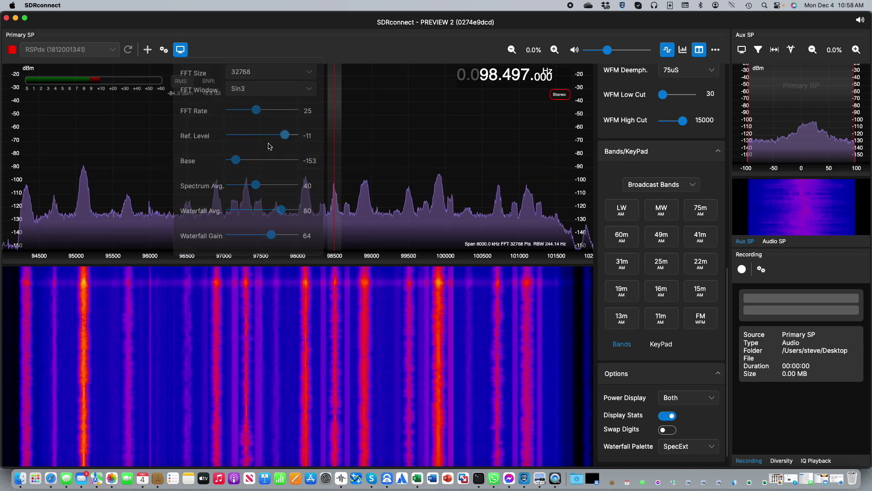
pyautogui.moveTo(235, 160); pyautogui.dragTo(248, 160)
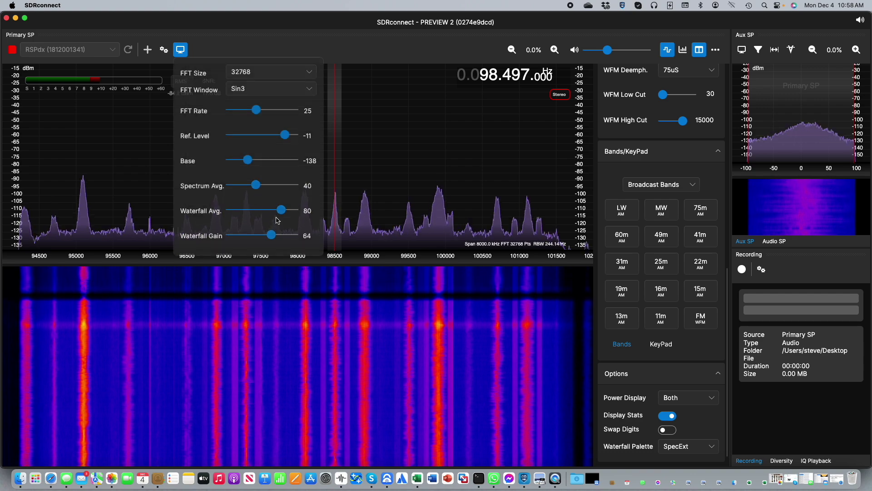
pyautogui.click(182, 50)
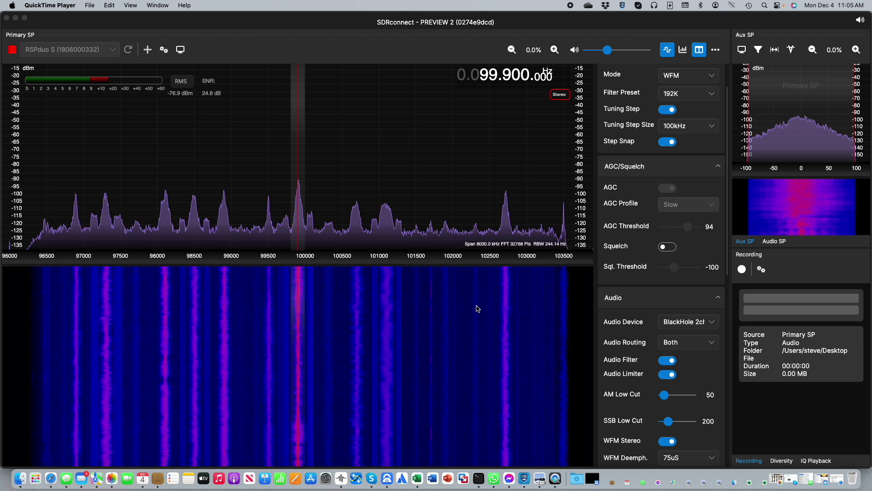
# Step: Enable diversity and drag the polar-plot point to amplitude 1.520096, phase 133.2163
pyautogui.click(780, 460)
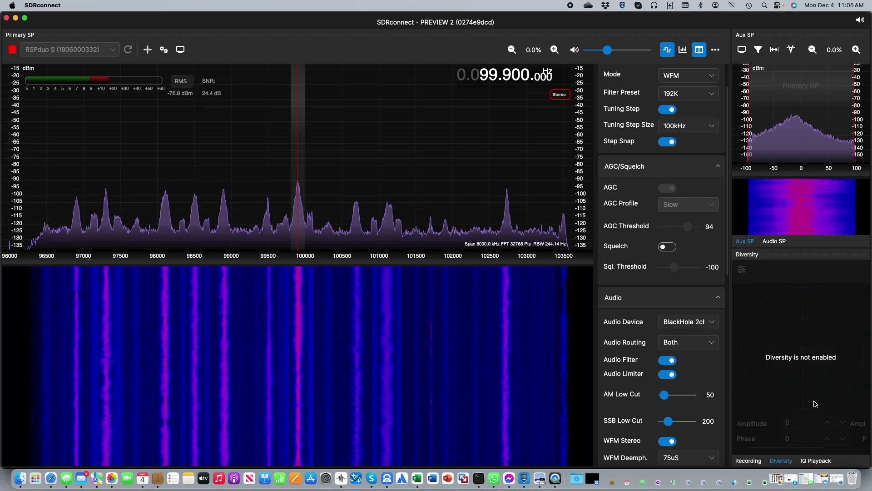
pyautogui.click(164, 51)
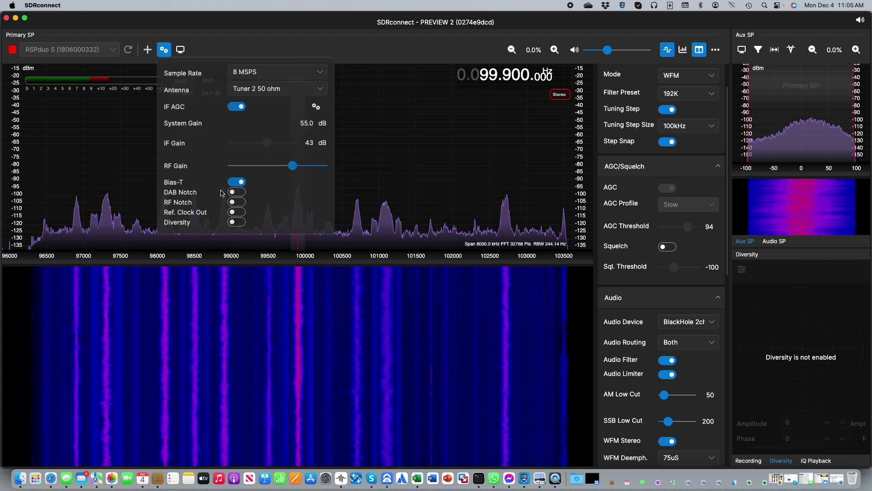
pyautogui.click(240, 225)
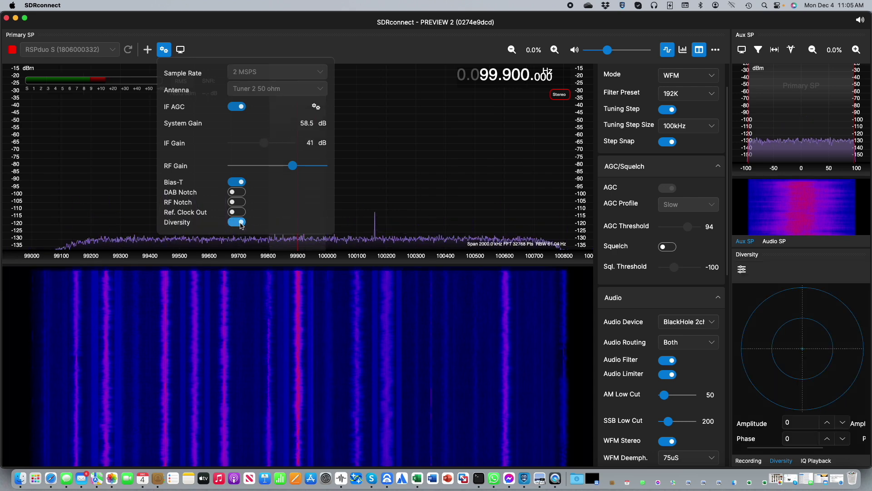
pyautogui.click(778, 331)
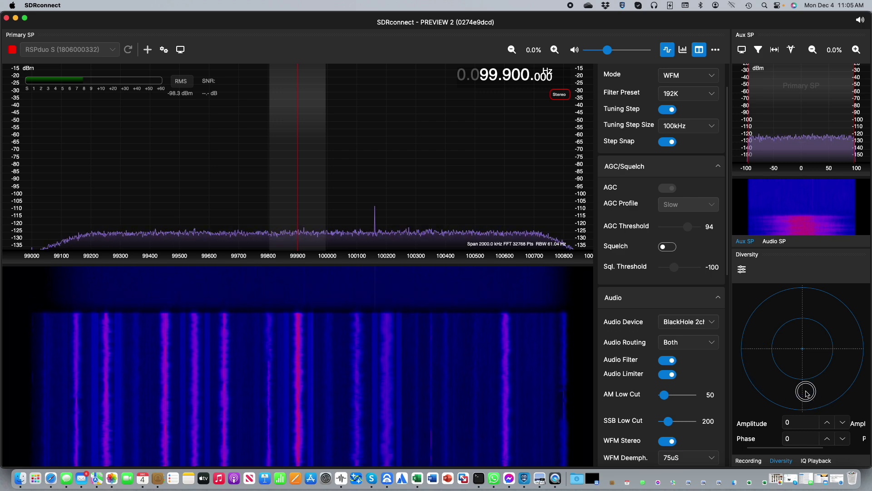
pyautogui.click(790, 355)
pyautogui.moveTo(790, 355); pyautogui.dragTo(765, 381)
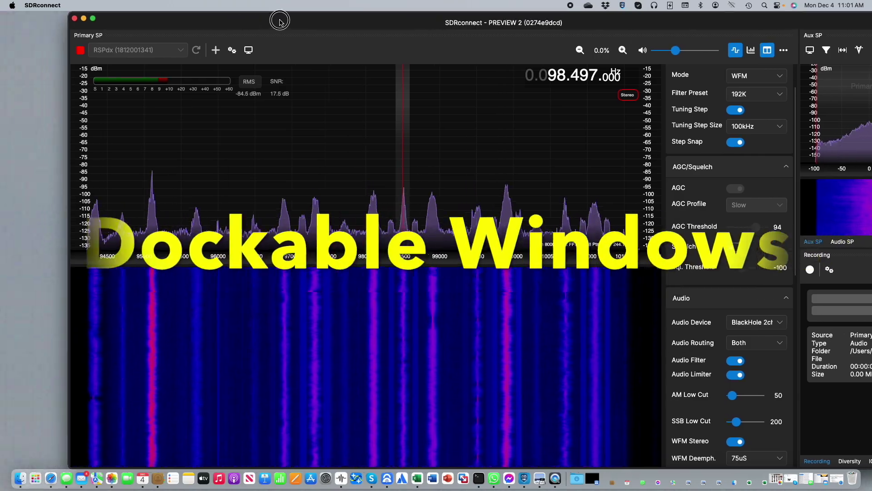
# Step: Float the Aux SP panel as a centred, enlarged window, then dock it back above Recording
pyautogui.moveTo(280, 21); pyautogui.dragTo(209, 8)
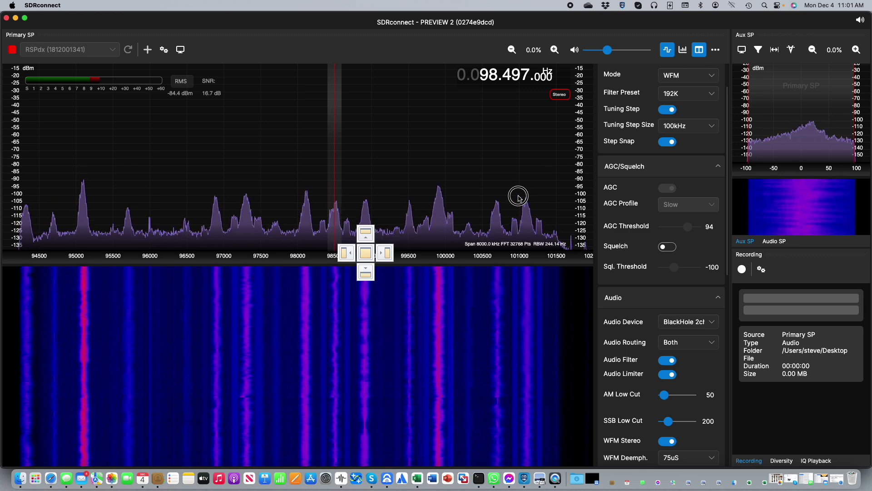
pyautogui.moveTo(395, 193); pyautogui.dragTo(558, 258)
pyautogui.moveTo(737, 291); pyautogui.dragTo(545, 278)
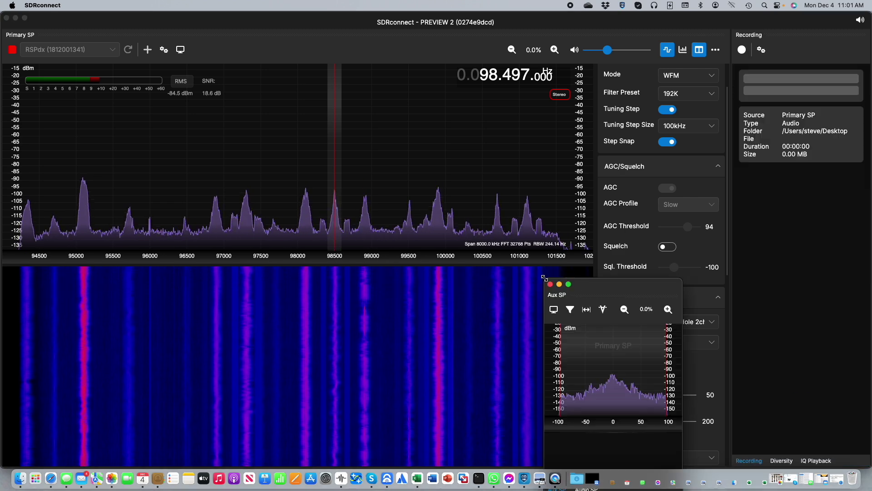
pyautogui.moveTo(606, 282); pyautogui.dragTo(442, 215)
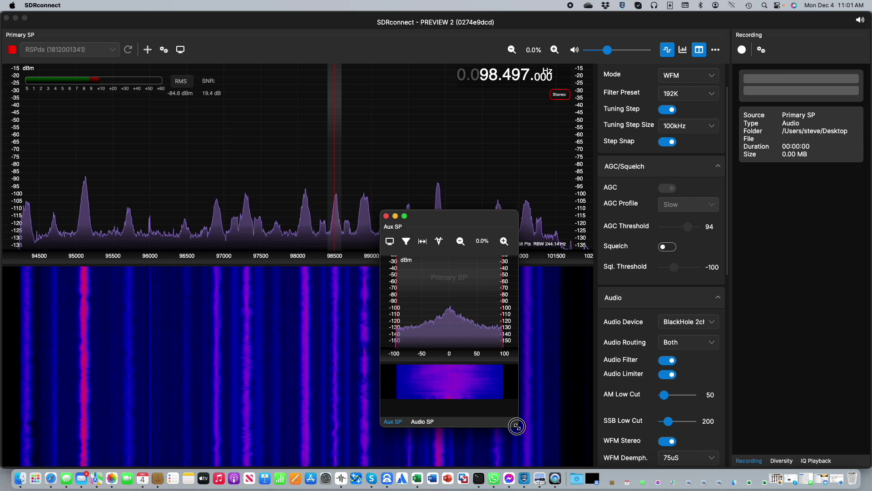
pyautogui.moveTo(517, 426); pyautogui.dragTo(616, 432)
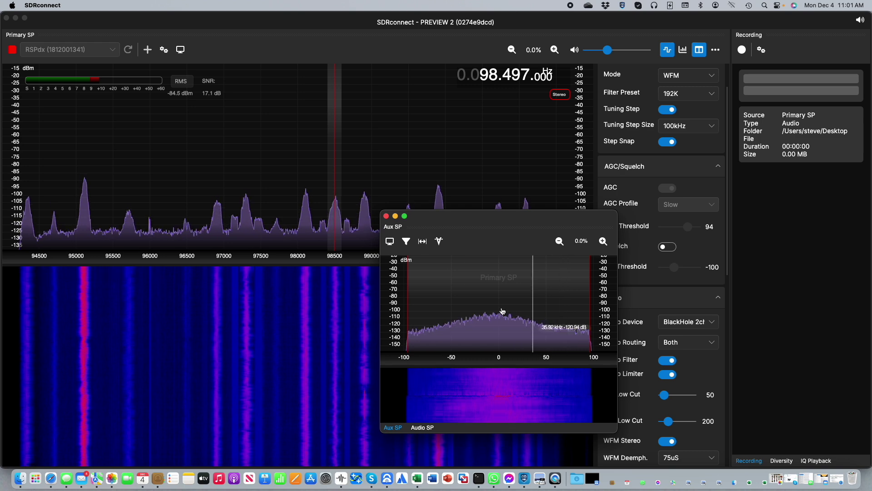
pyautogui.click(452, 231)
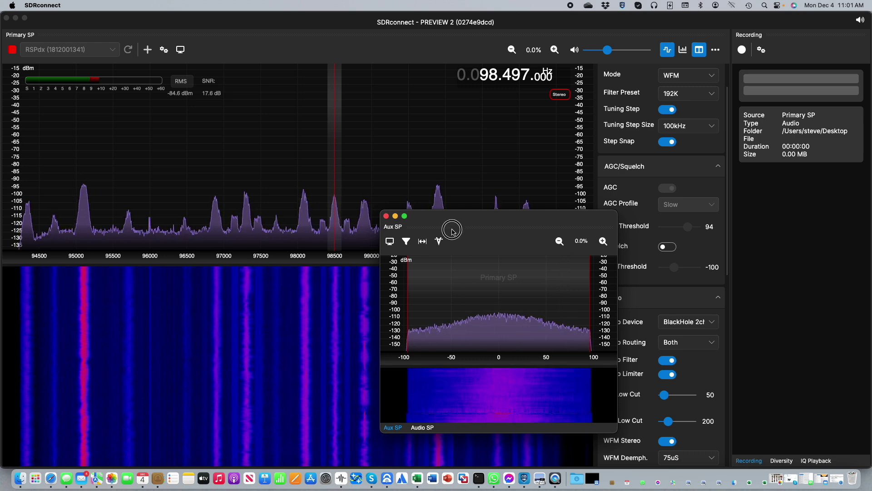
pyautogui.moveTo(453, 232); pyautogui.dragTo(803, 238)
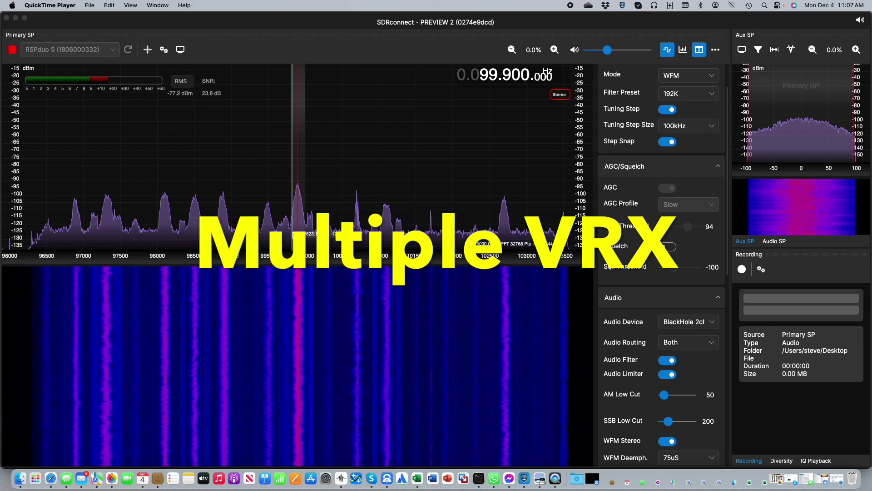
# Step: Add VRX0, retune it to the 98.100 MHz station, and add VRX1 at 99.500 MHz
pyautogui.click(148, 51)
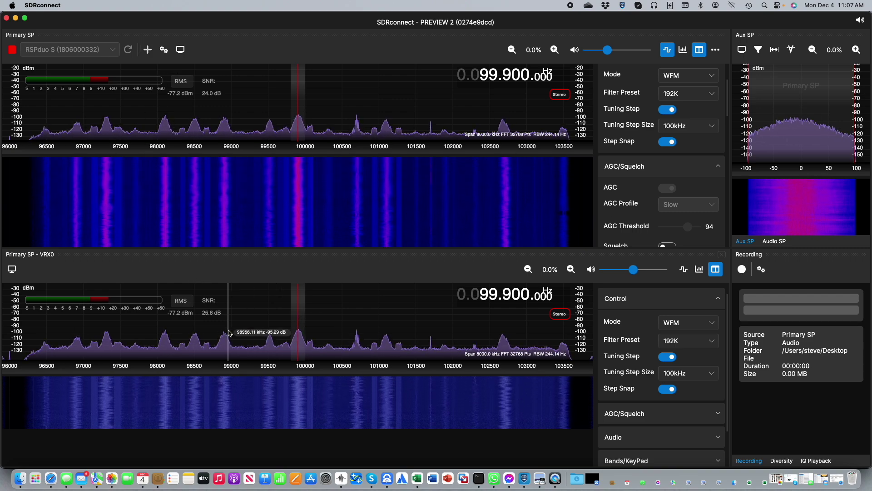
pyautogui.click(166, 353)
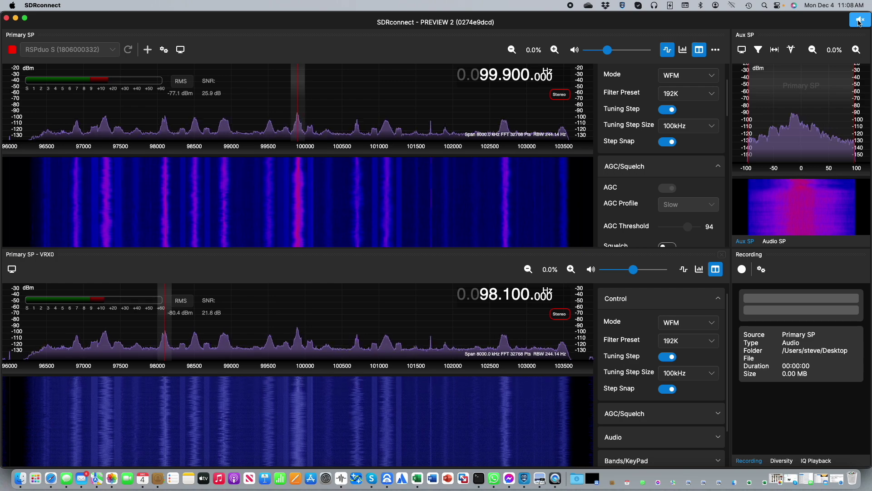
pyautogui.click(148, 50)
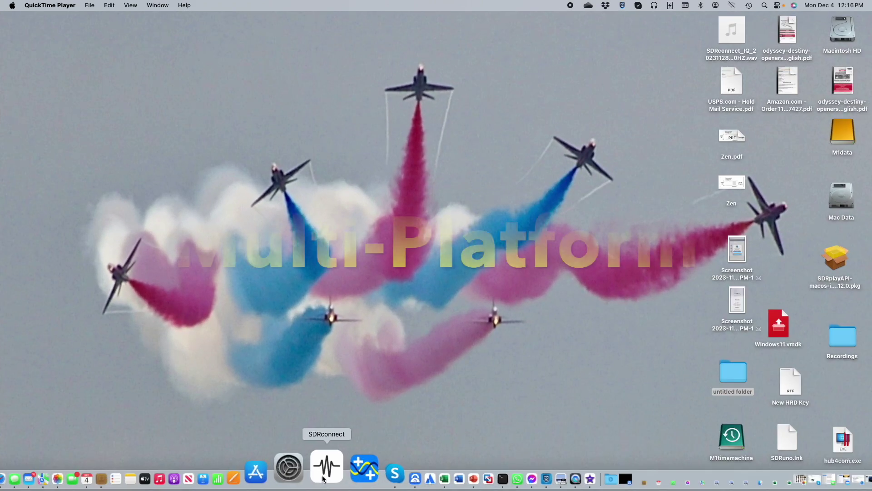
# Step: Bring up SDRconnect on the Mac from the Dock and start receiving WFM at 99.900 MHz
pyautogui.click(323, 477)
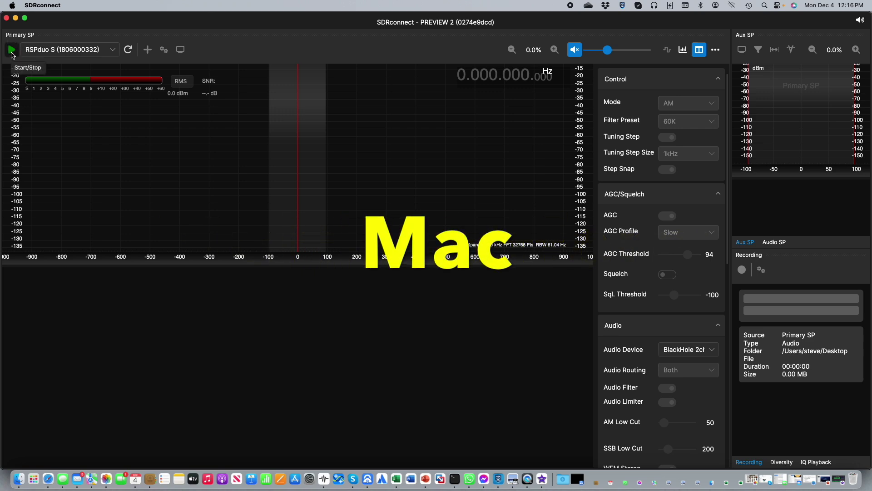
pyautogui.click(11, 53)
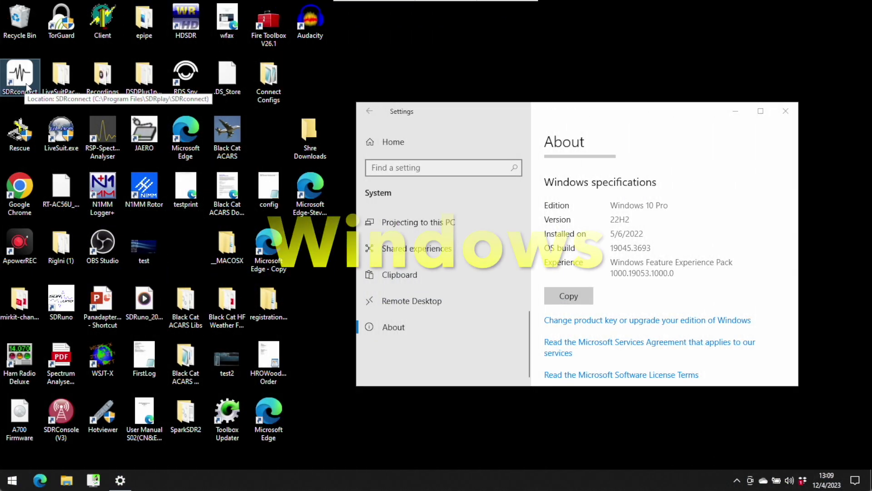
# Step: Launch SDRconnect on Windows, start the receiver, and scroll the frequency up to 98.100 MHz
pyautogui.doubleClick(26, 83)
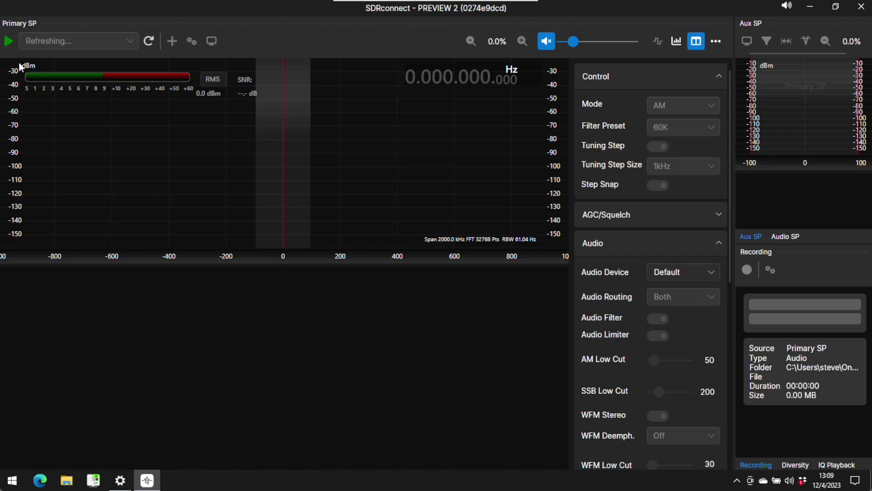
pyautogui.click(9, 42)
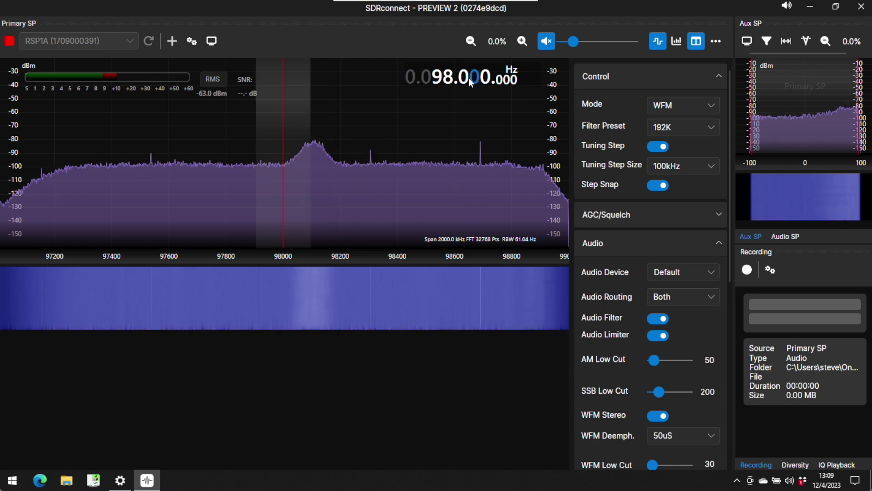
pyautogui.scroll(1, 468, 78)
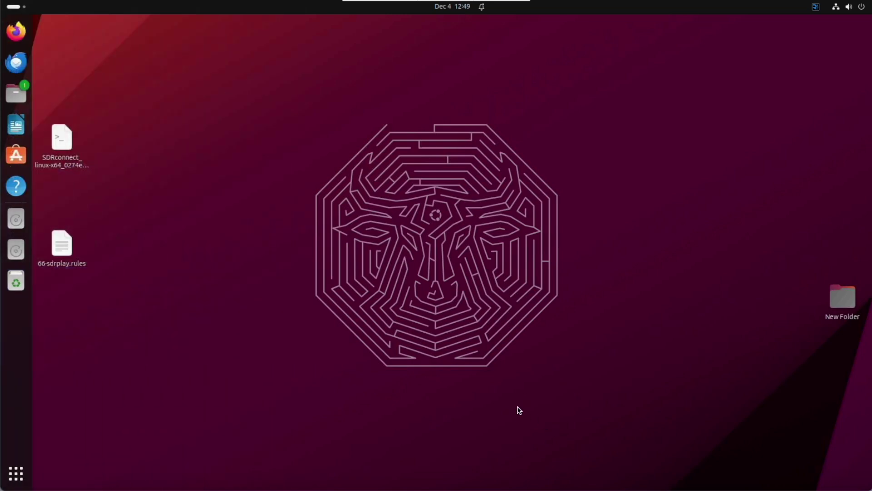
# Step: Launch SDRconnect from Linux Show Apps and start the RSP1A receiver at 90.000 MHz WFM
pyautogui.click(16, 475)
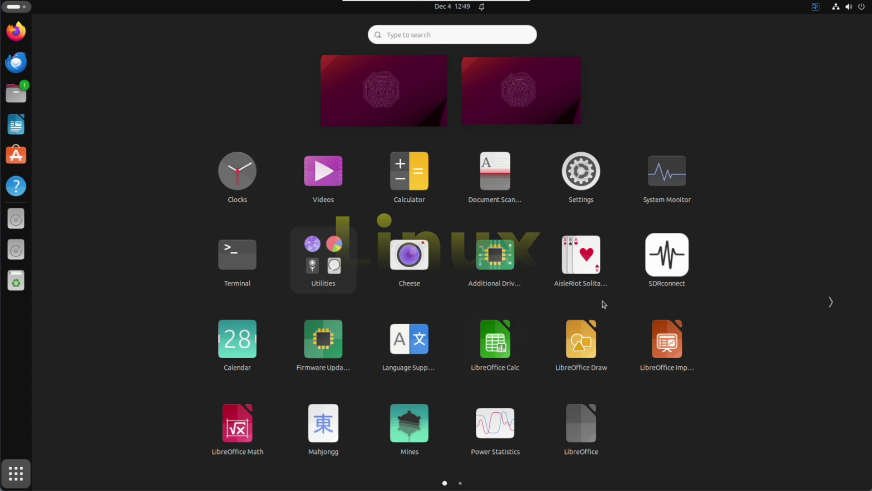
pyautogui.click(667, 255)
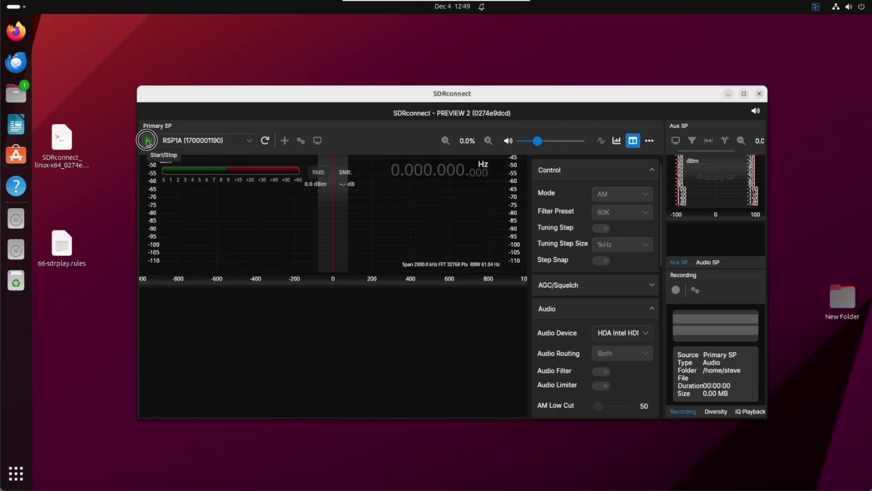
pyautogui.click(149, 142)
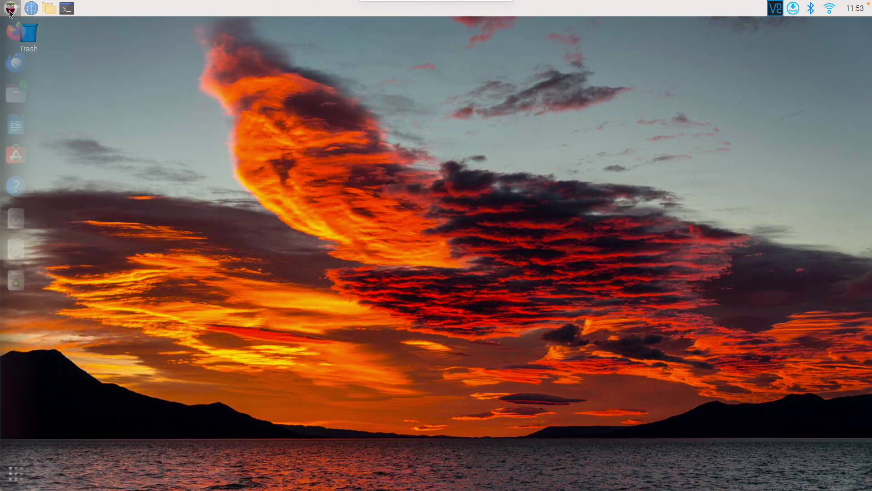
# Step: Launch SDRconnect from the Raspberry Pi menu, start it, tune down to 99.900 MHz, and mute audio
pyautogui.click(10, 9)
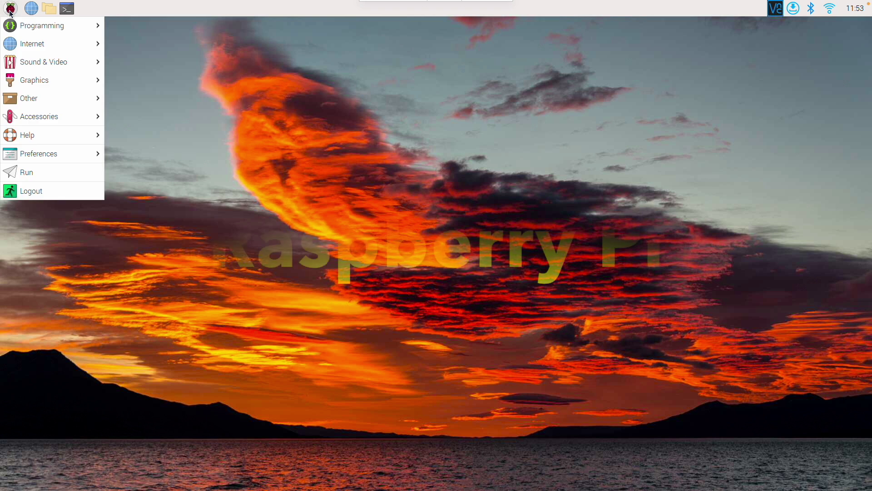
pyautogui.moveTo(46, 98)
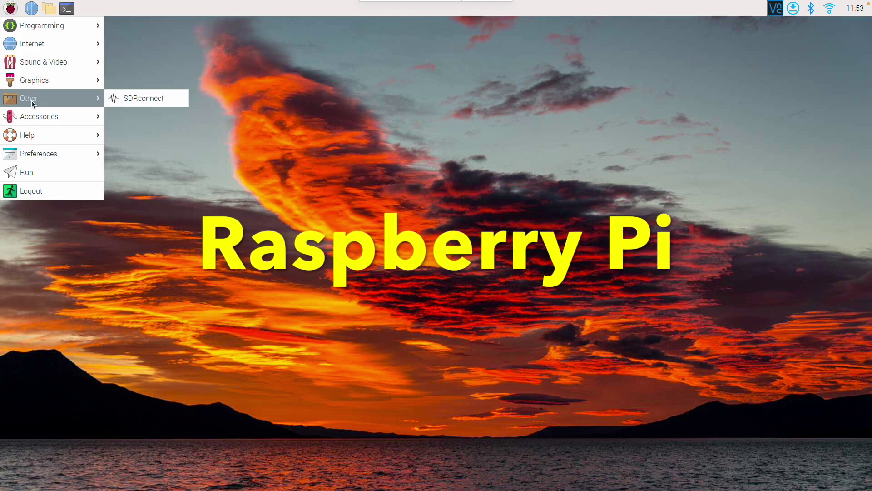
pyautogui.click(163, 101)
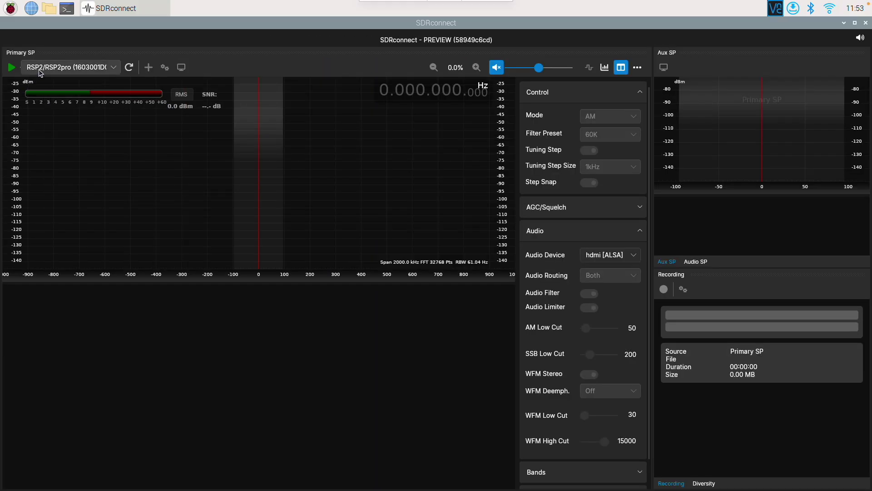
pyautogui.click(11, 68)
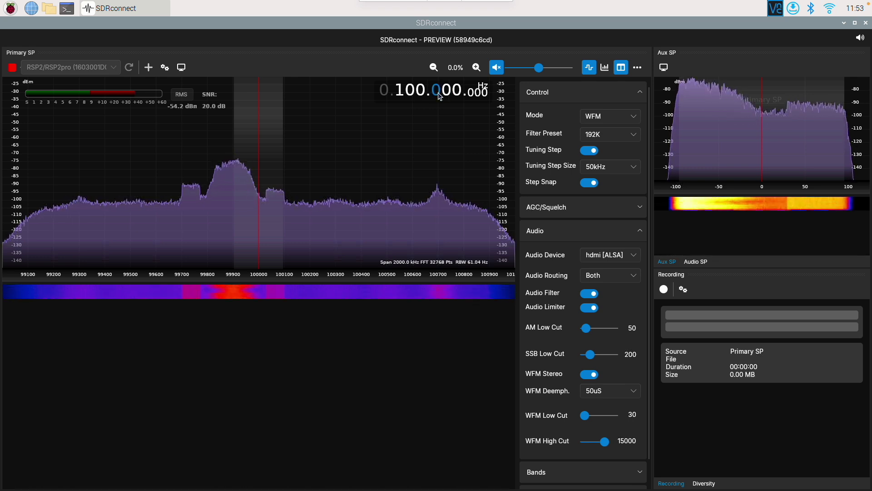
pyautogui.scroll(-1, 438, 97)
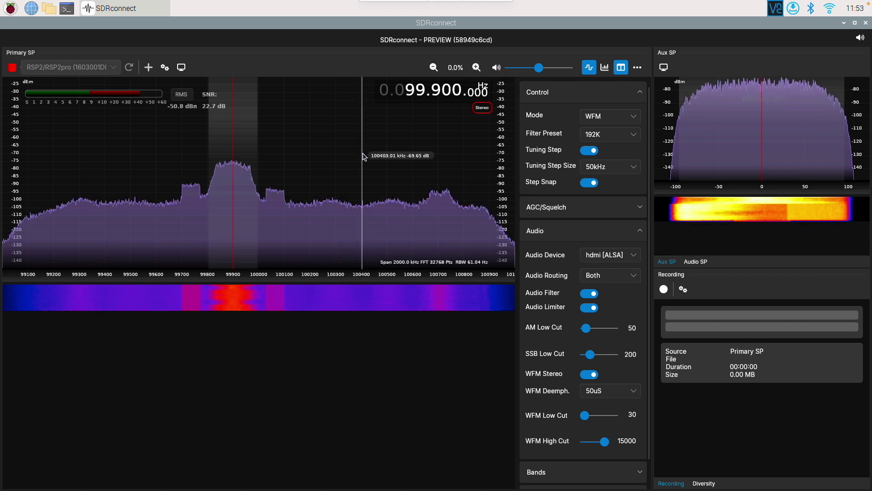
pyautogui.click(496, 67)
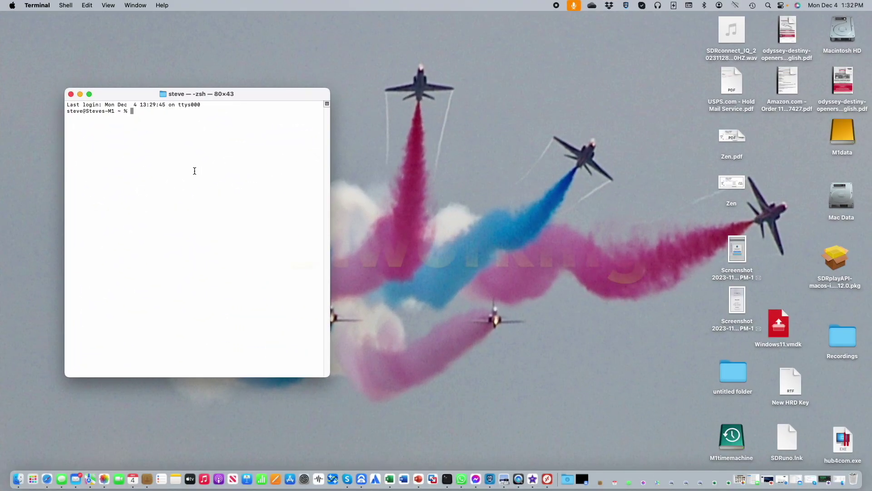
# Step: From the SDRconnect.app MacOS folder, run ./SDRconnect --server --port=50001, then open the SDRconnect app
pyautogui.write('cd /Applications/SDRconnect.app/Contents/MacOS')
pyautogui.press('Return')
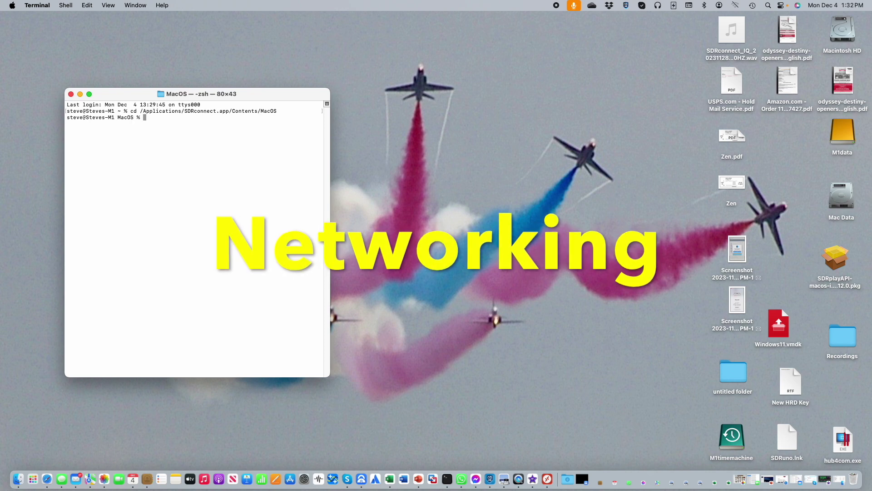
pyautogui.press('Up')
pyautogui.press('Up')
pyautogui.press('Return')
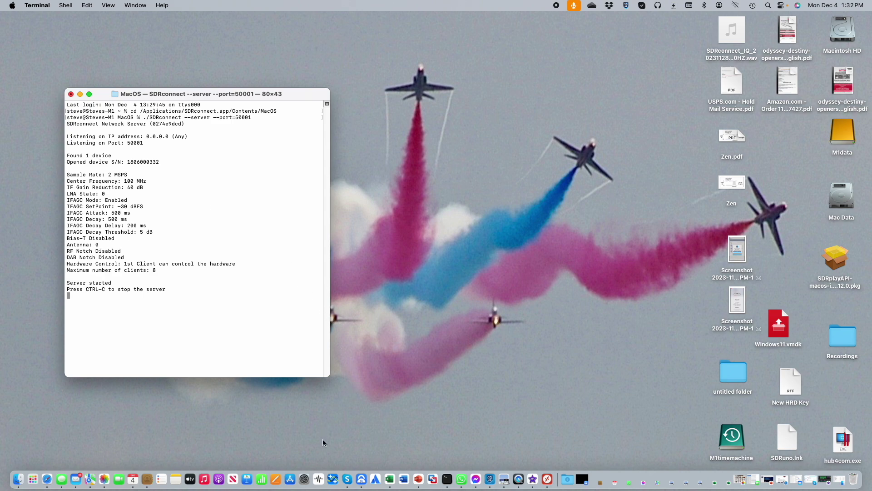
pyautogui.click(319, 478)
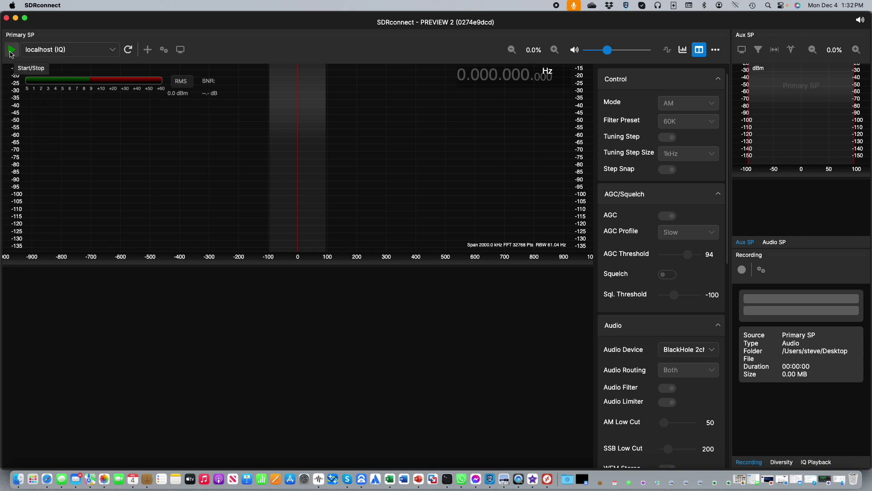
# Step: Start receiving from the localhost (IQ) server, tune to 99.900 MHz, and open Edit Server List
pyautogui.click(11, 51)
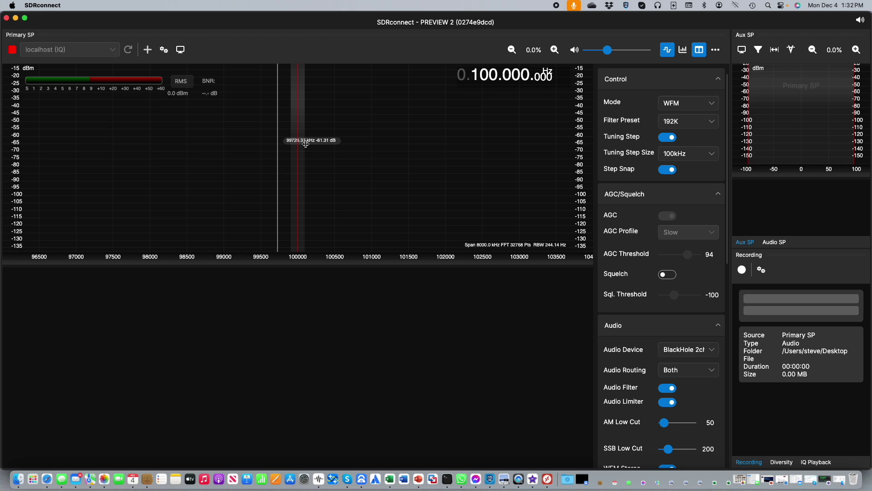
pyautogui.scroll(-1, 347, 161)
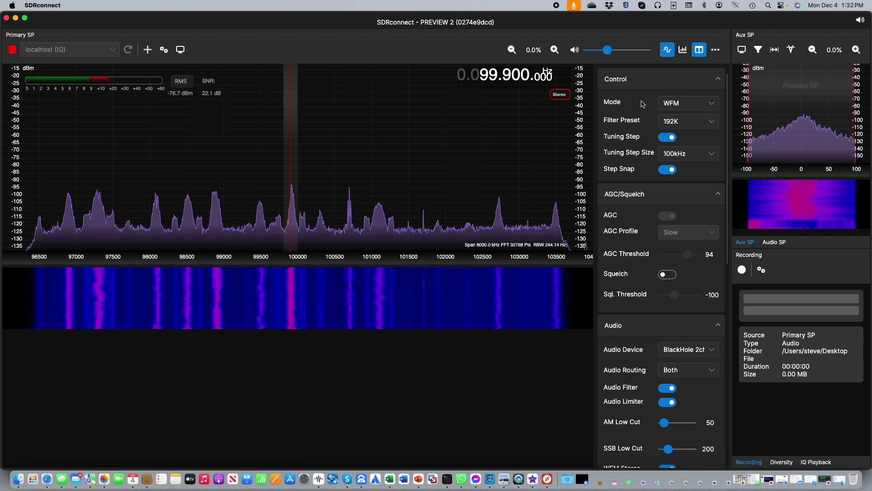
pyautogui.click(717, 51)
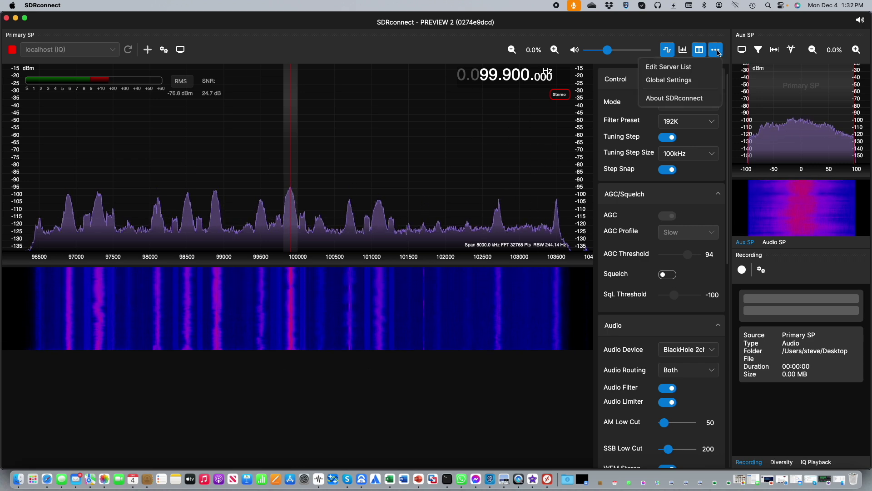
pyautogui.click(684, 66)
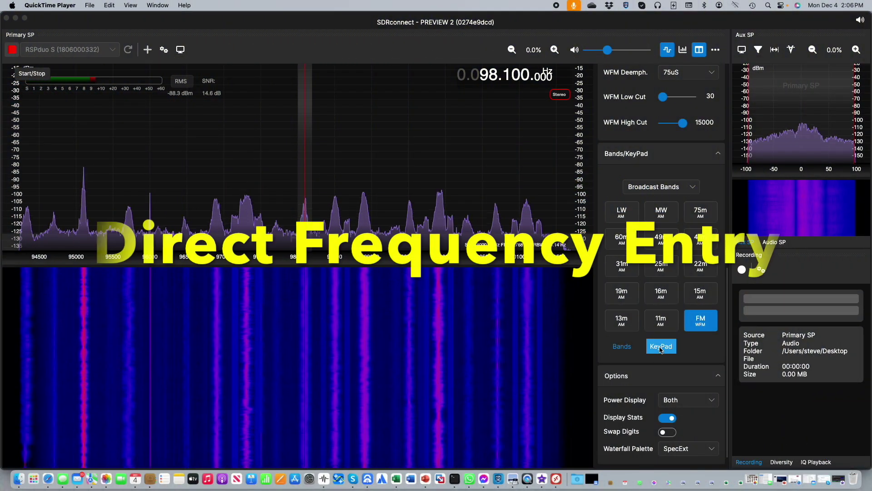
# Step: Enter 99.500 MHz on the KeyPad, then type 98.100 into the frequency display
pyautogui.click(661, 347)
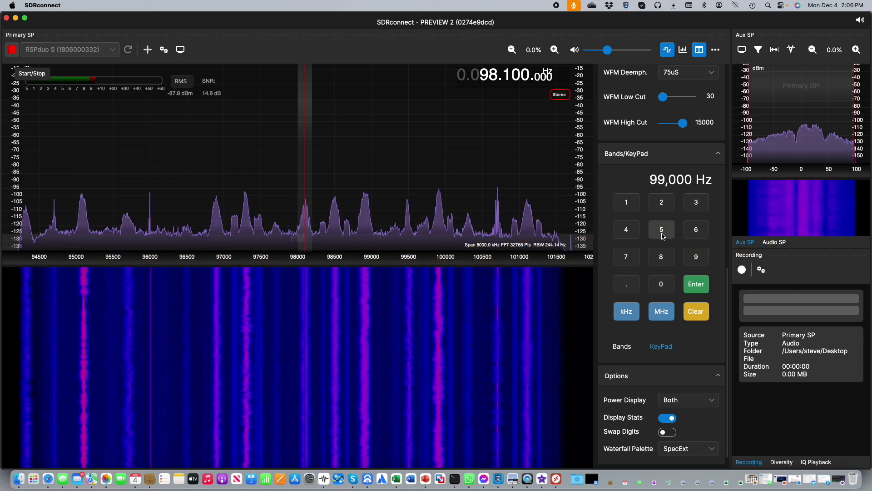
pyautogui.click(661, 313)
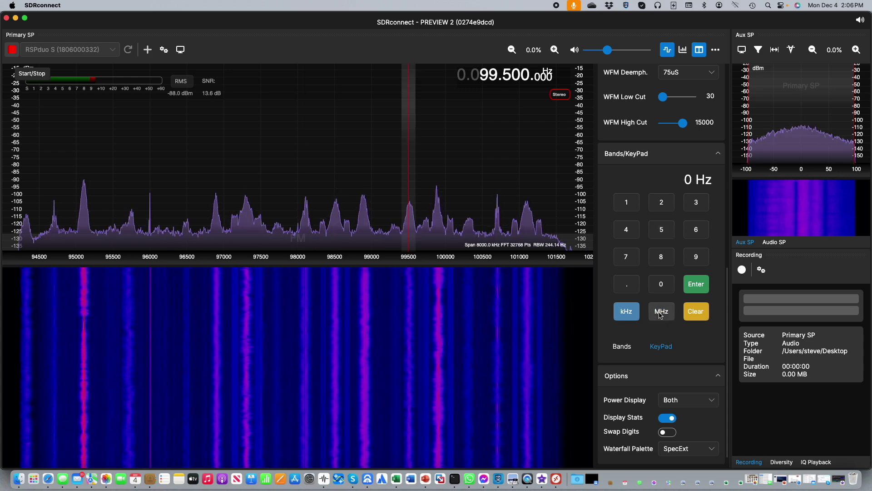
pyautogui.click(521, 83)
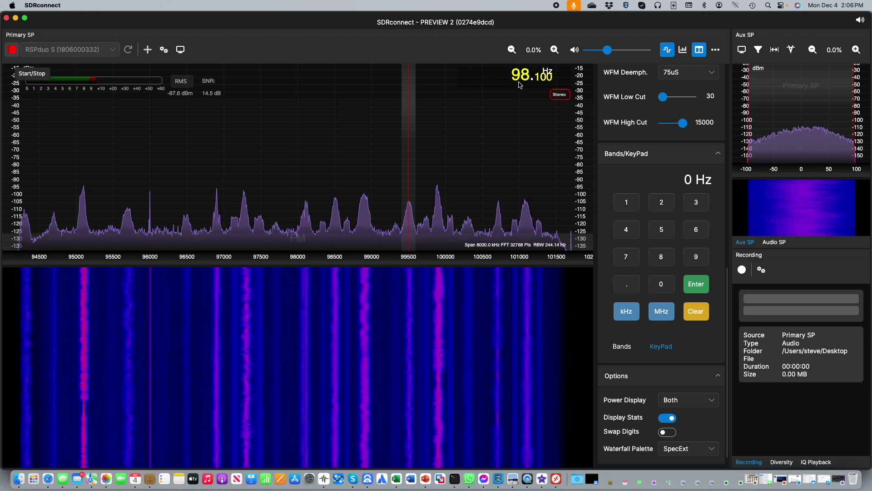
pyautogui.press('Return')
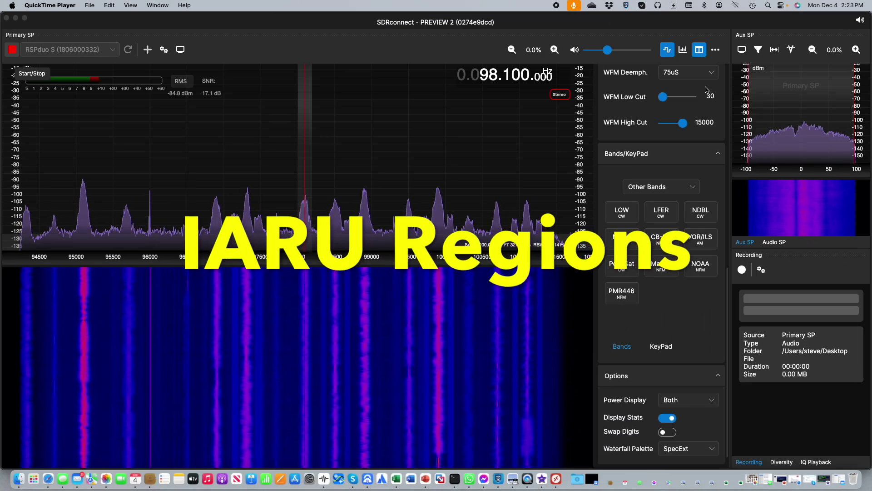
# Step: In Global Settings, choose the Australia, Southern Asia, Pacific Islands IARU region and confirm with OK
pyautogui.click(716, 51)
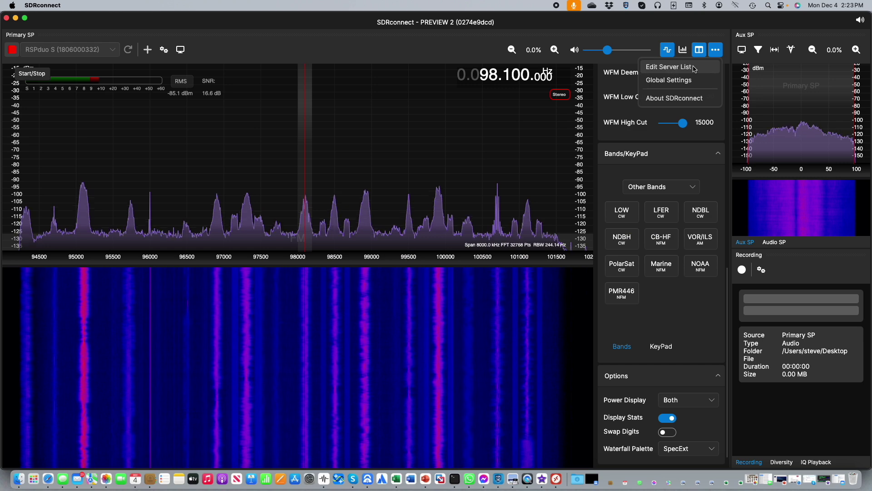
pyautogui.click(678, 81)
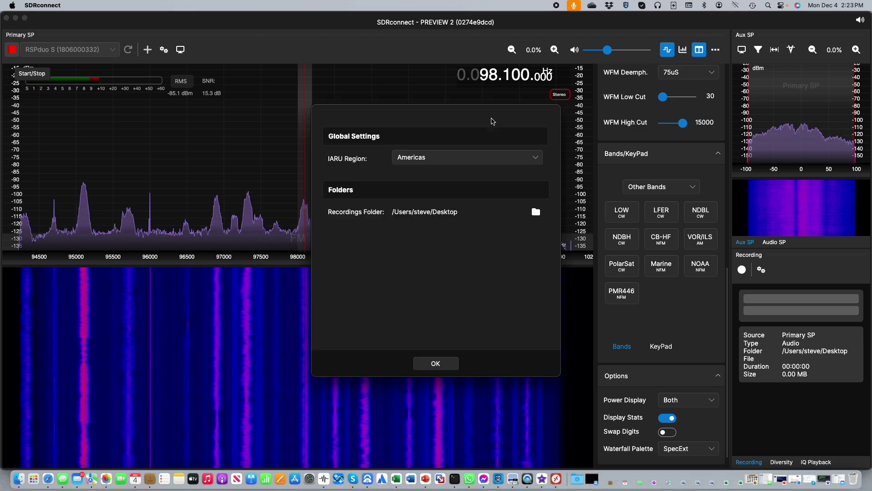
pyautogui.click(455, 160)
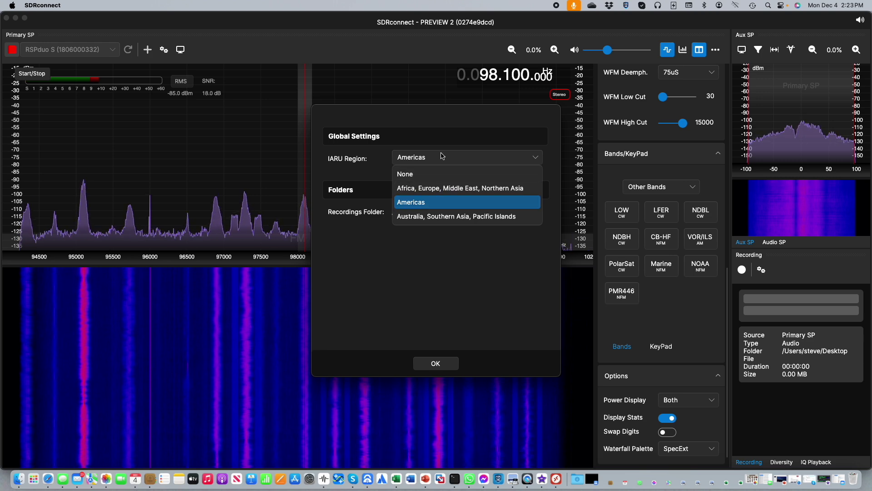
pyautogui.click(442, 217)
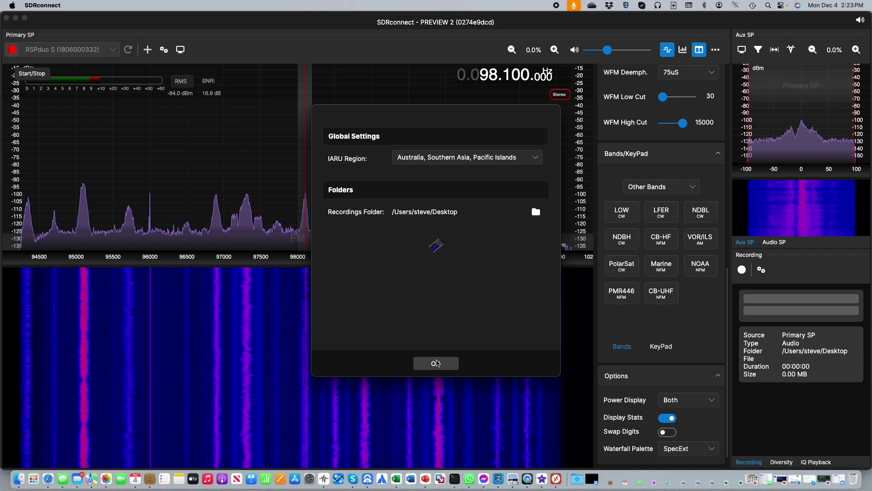
pyautogui.click(435, 362)
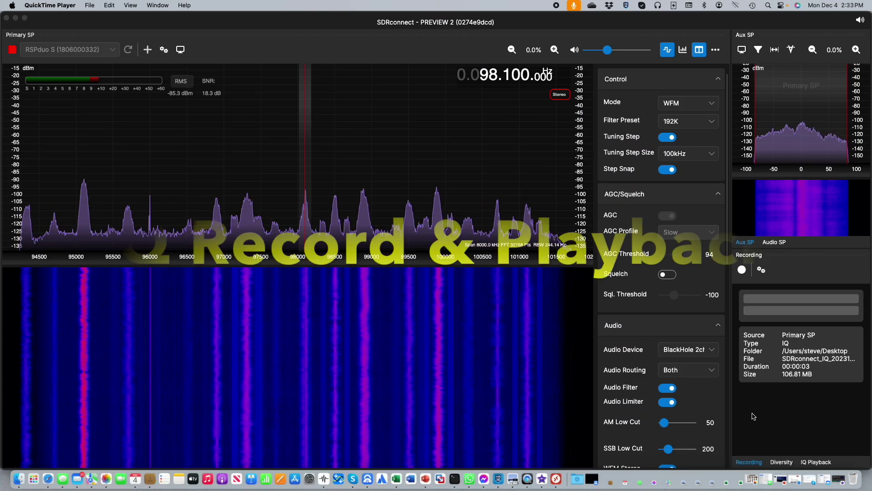
pyautogui.click(762, 272)
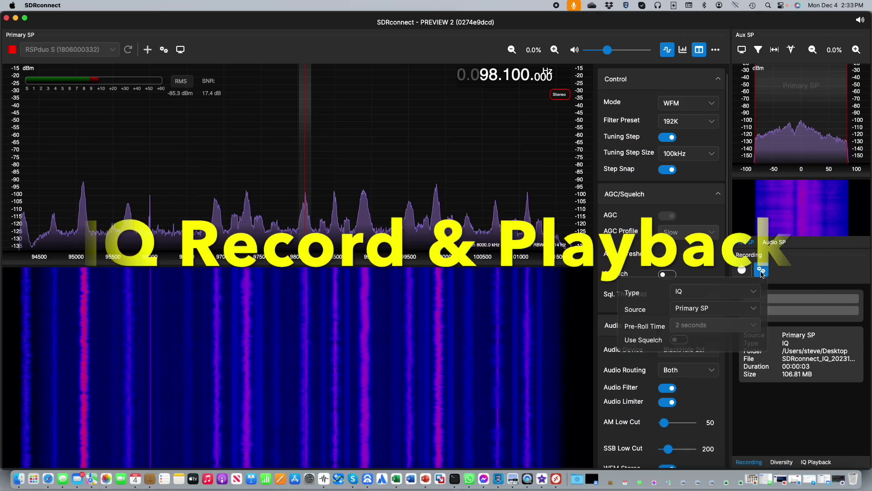
pyautogui.click(744, 294)
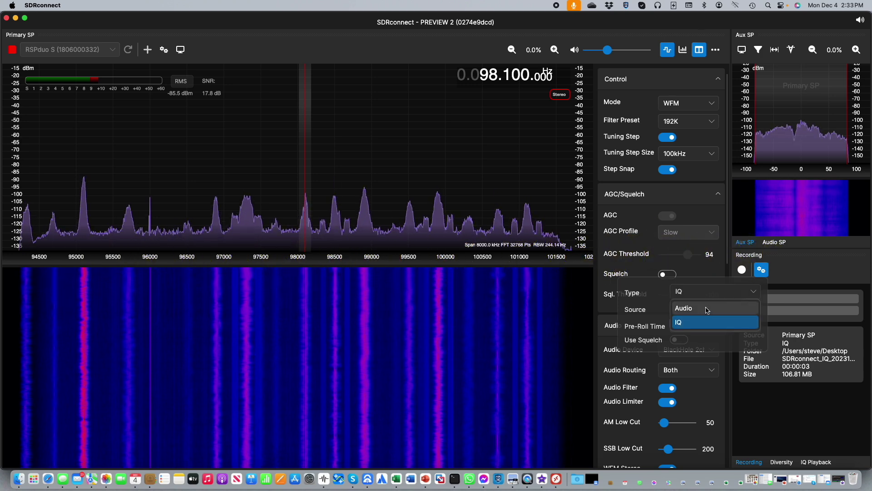
pyautogui.click(691, 325)
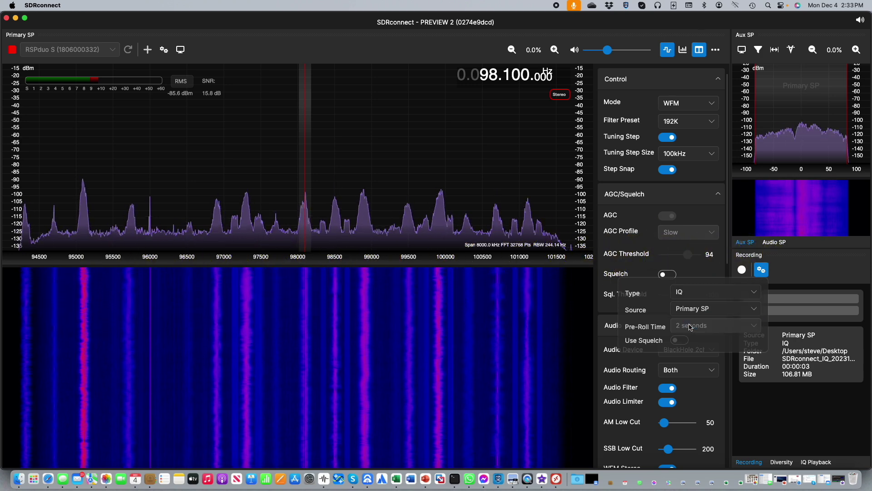
pyautogui.click(762, 272)
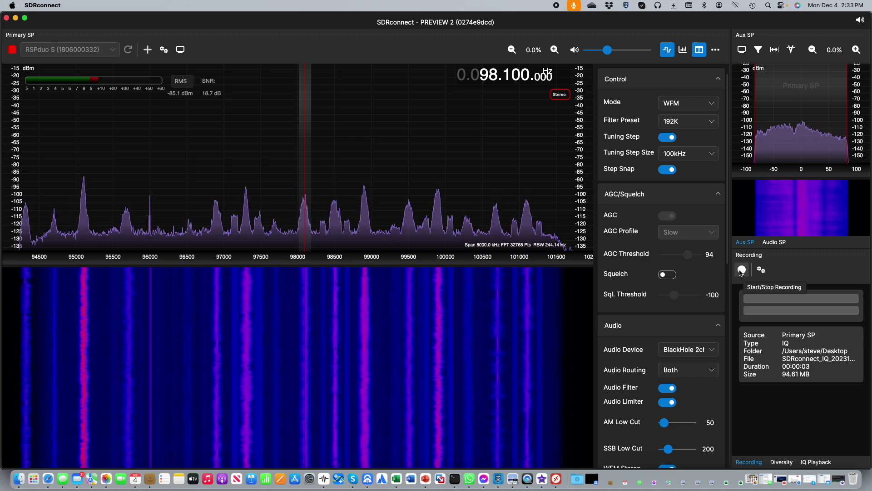
pyautogui.click(11, 50)
# Step: Make the Desktop recording SDRconnect_IQ_20231204_143344_98000000HZ.wav the IQ File source
pyautogui.click(112, 53)
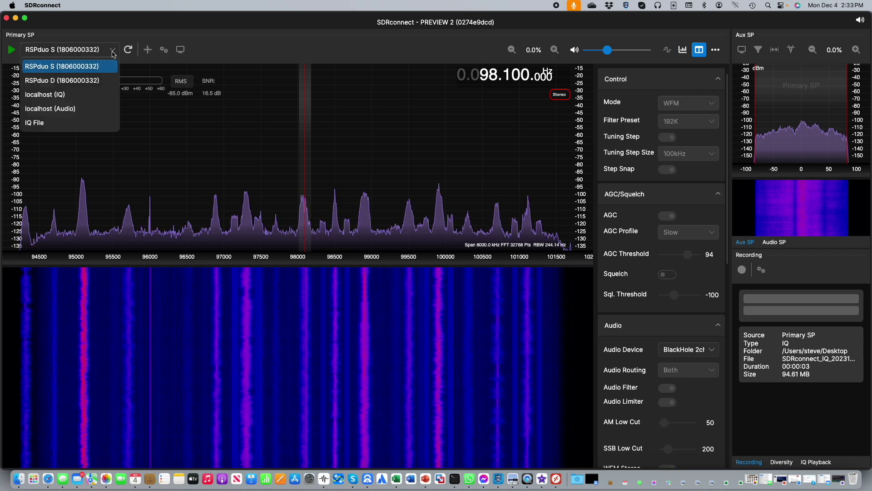
pyautogui.click(48, 123)
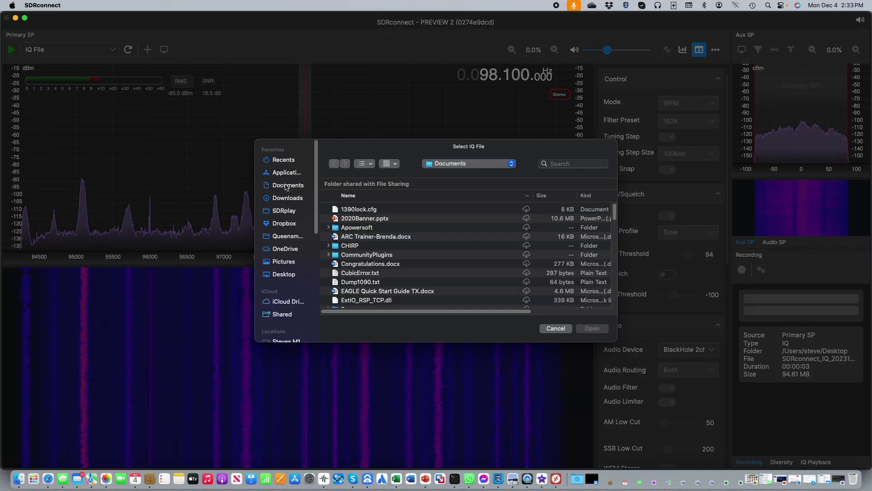
pyautogui.click(282, 274)
pyautogui.scroll(-5, 374, 290)
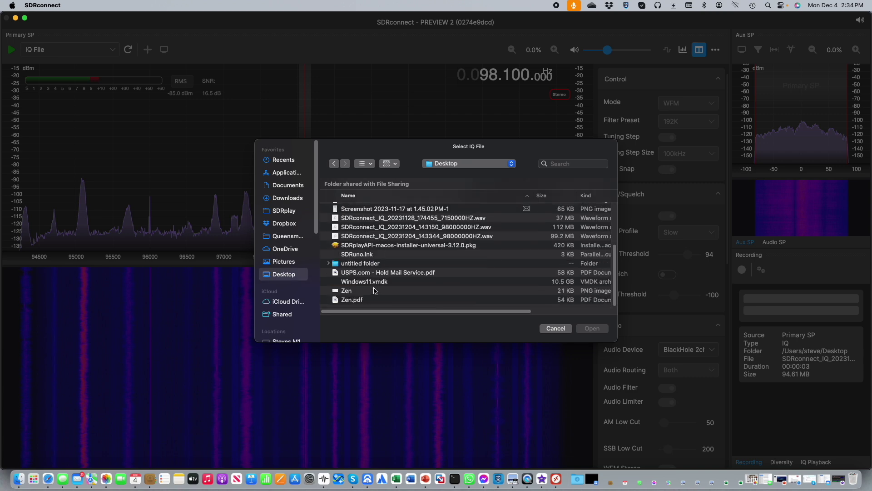
pyautogui.click(416, 237)
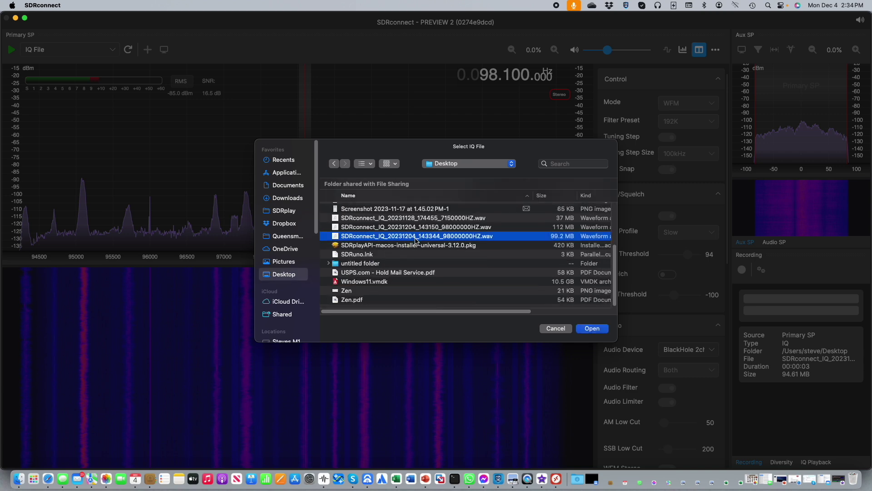
pyautogui.click(592, 328)
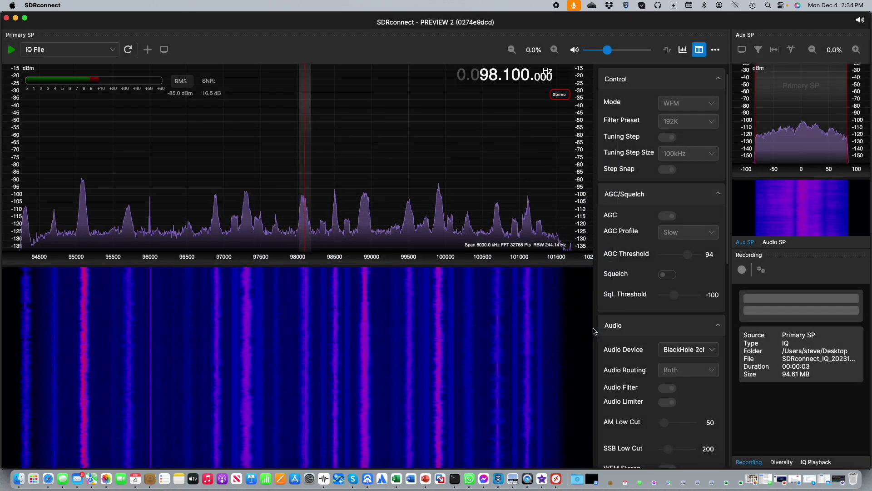
# Step: Play back the IQ recording, show its IQ Playback details, and tune to about 99.9 MHz
pyautogui.click(10, 51)
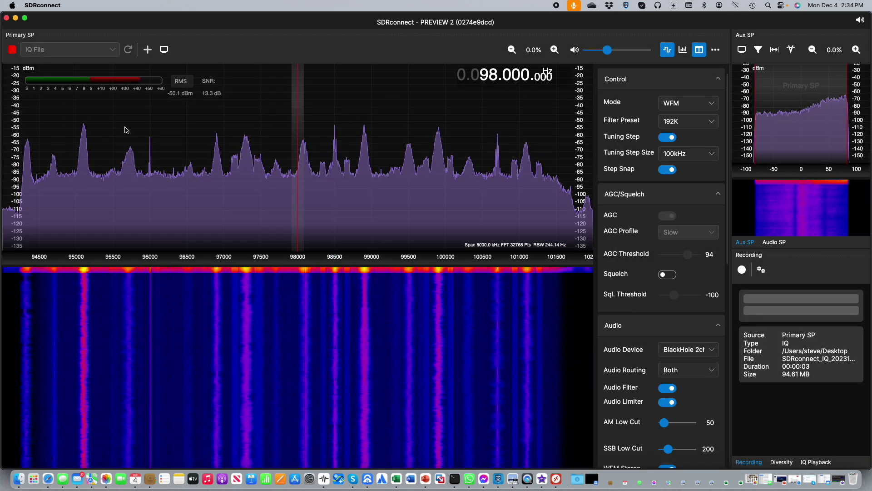
pyautogui.click(818, 462)
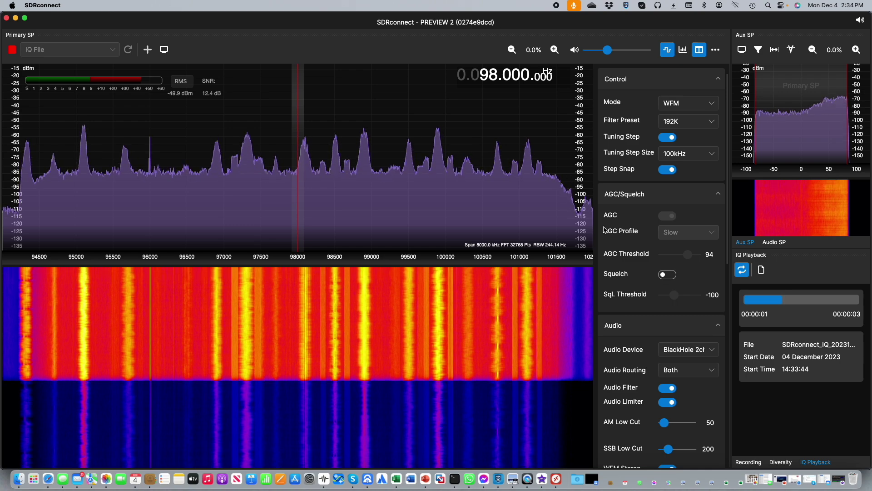
pyautogui.click(439, 191)
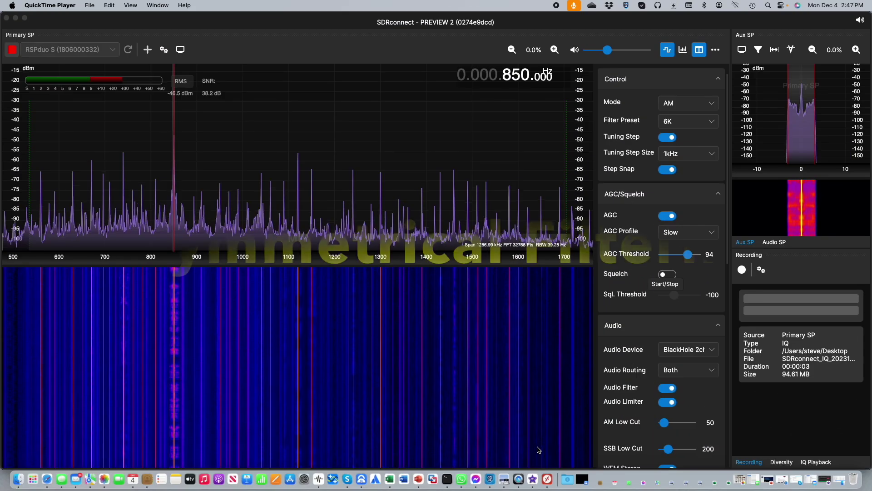
# Step: Detach the Aux SP panel into a floating window, move it centre-left and enlarge it
pyautogui.click(790, 39)
pyautogui.moveTo(790, 38); pyautogui.dragTo(547, 234)
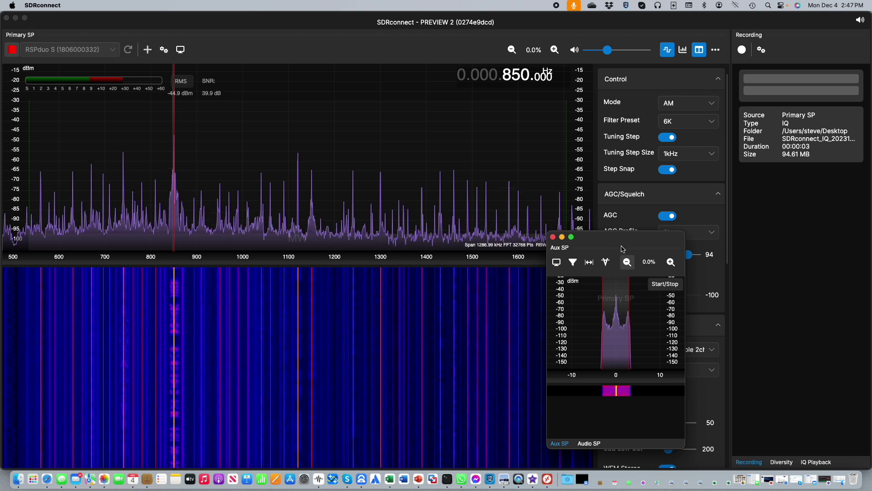
pyautogui.moveTo(613, 242); pyautogui.dragTo(386, 139)
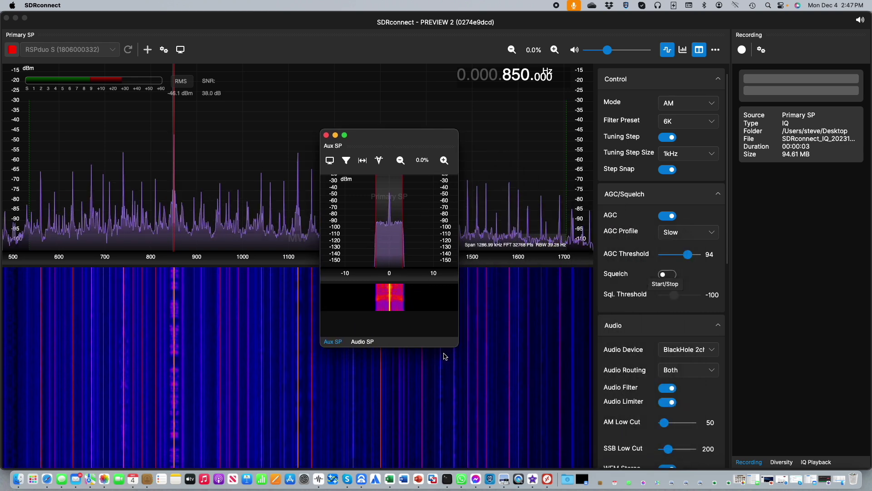
pyautogui.moveTo(459, 346); pyautogui.dragTo(640, 425)
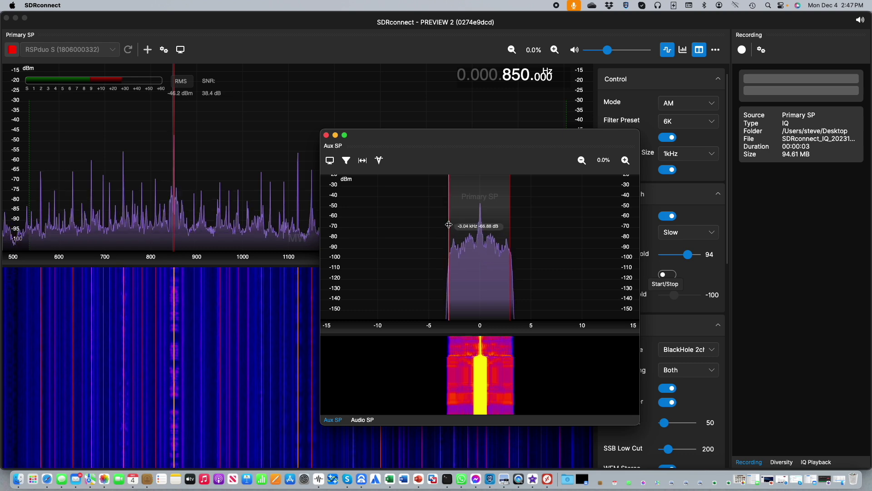
# Step: Keep the 6K filter, widen it to about ±10 kHz, enable asymmetric filtering and adjust each edge
pyautogui.click(712, 122)
pyautogui.click(712, 122)
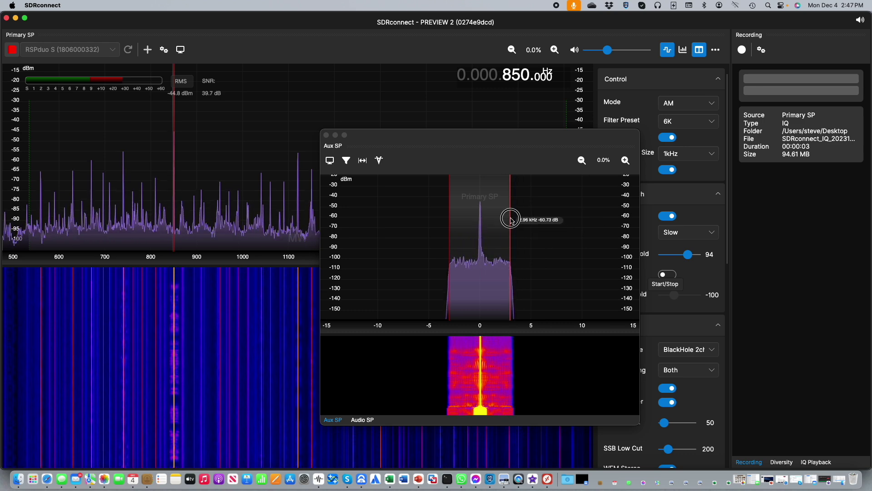
pyautogui.moveTo(510, 220); pyautogui.dragTo(585, 228)
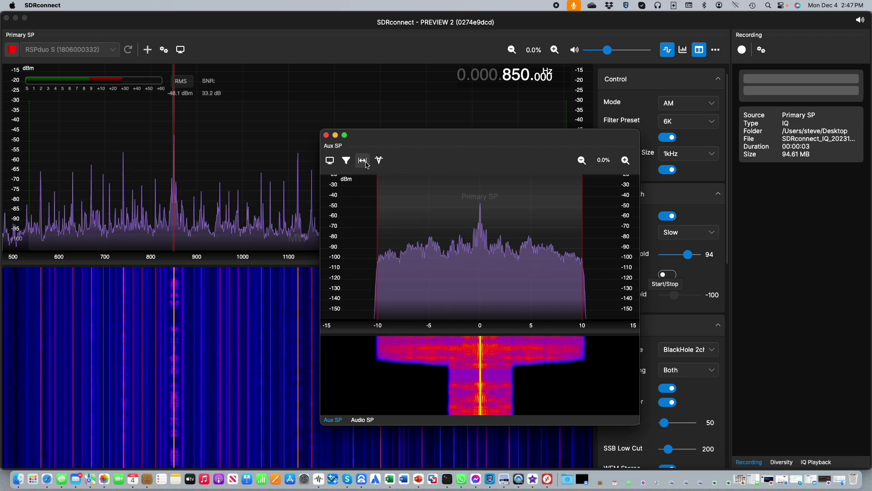
pyautogui.click(363, 161)
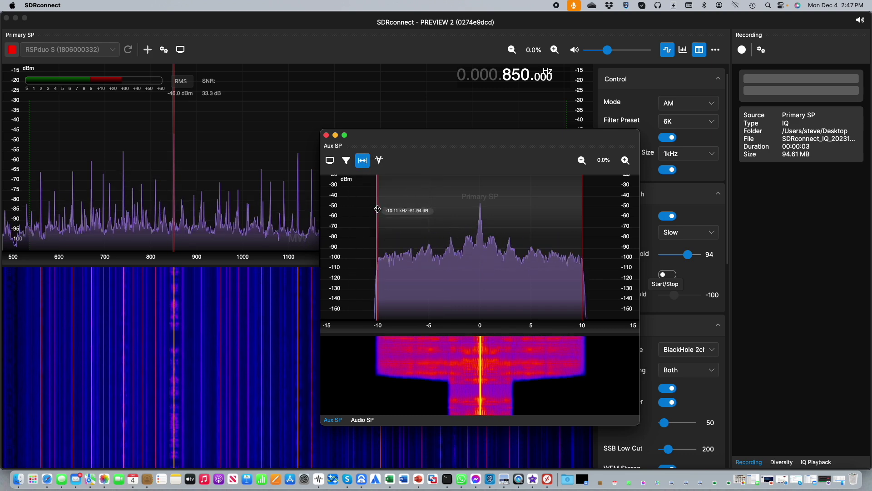
pyautogui.moveTo(378, 209)
pyautogui.mouseDown()
pyautogui.moveTo(420, 209)
pyautogui.moveTo(376, 208)
pyautogui.moveTo(403, 209)
pyautogui.moveTo(383, 208)
pyautogui.mouseUp()
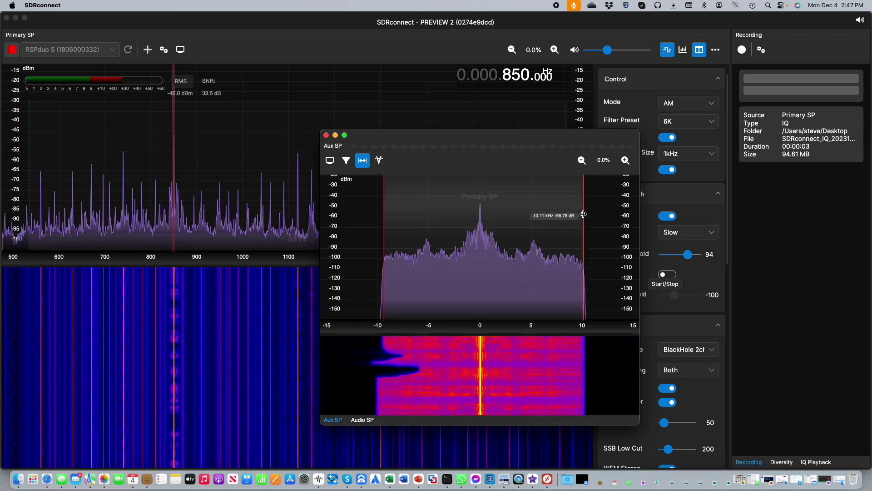
pyautogui.moveTo(584, 214)
pyautogui.mouseDown()
pyautogui.moveTo(605, 214)
pyautogui.moveTo(585, 214)
pyautogui.mouseUp()
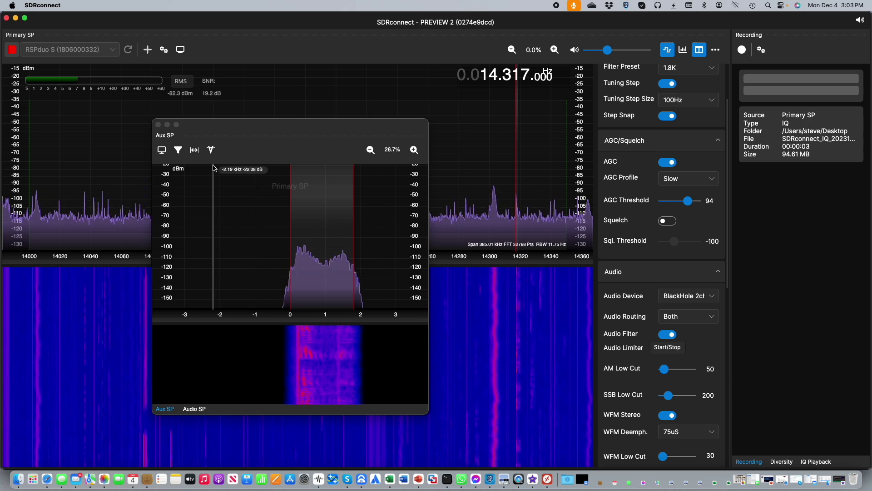
# Step: Enable notch editing in Aux SP and place a notch in the 14.317 MHz passband, repositioning it
pyautogui.click(211, 150)
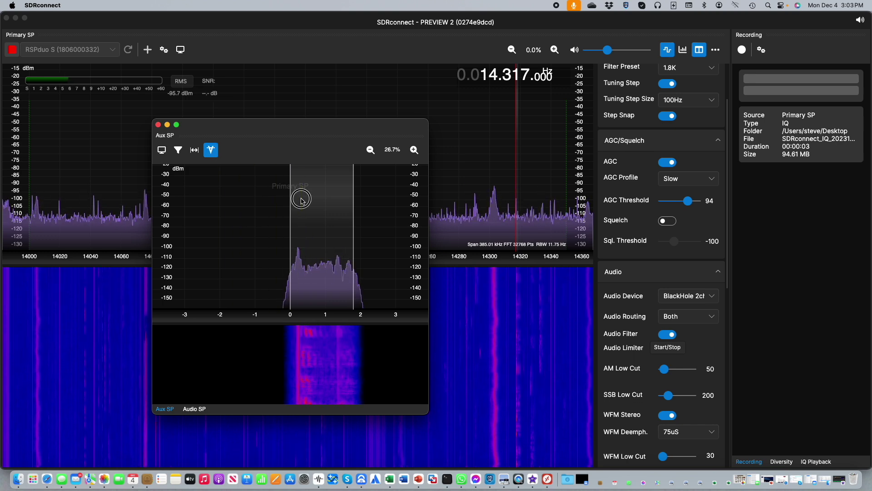
pyautogui.click(302, 202)
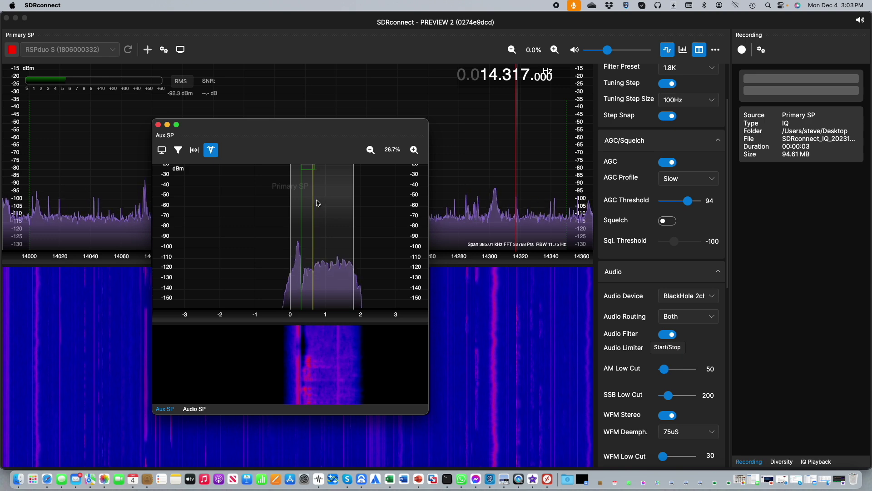
pyautogui.click(322, 203)
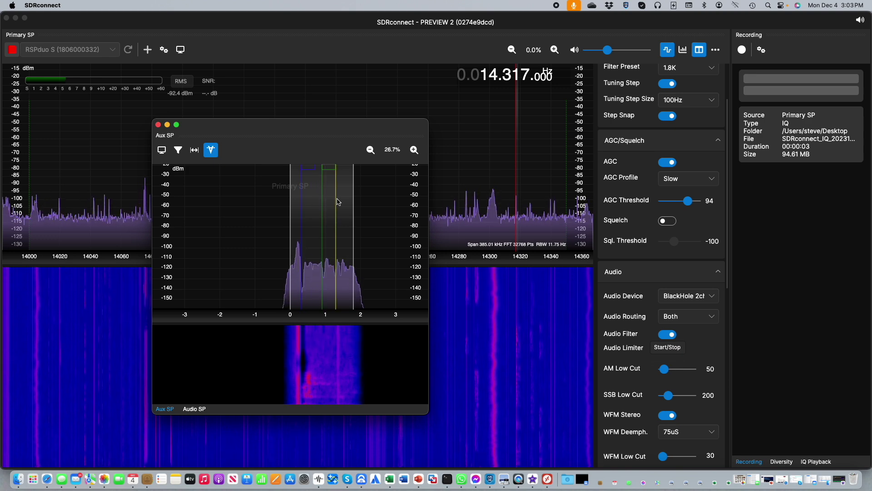
pyautogui.click(344, 201)
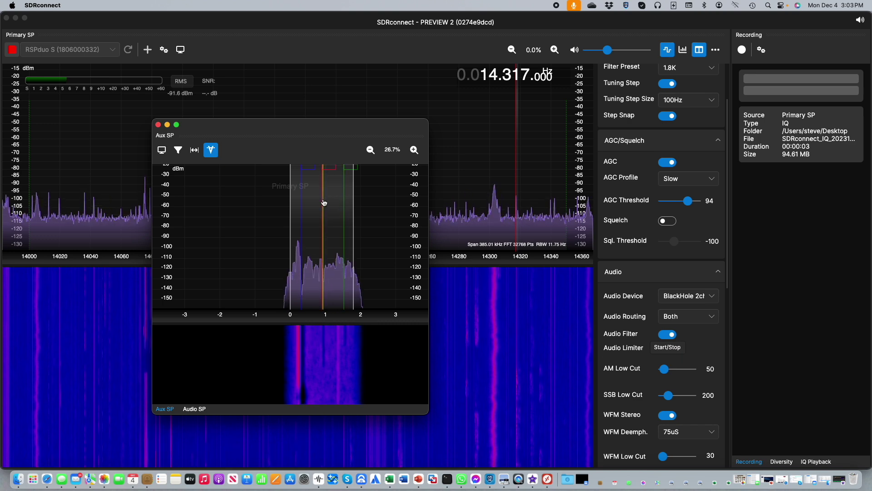
pyautogui.click(324, 200)
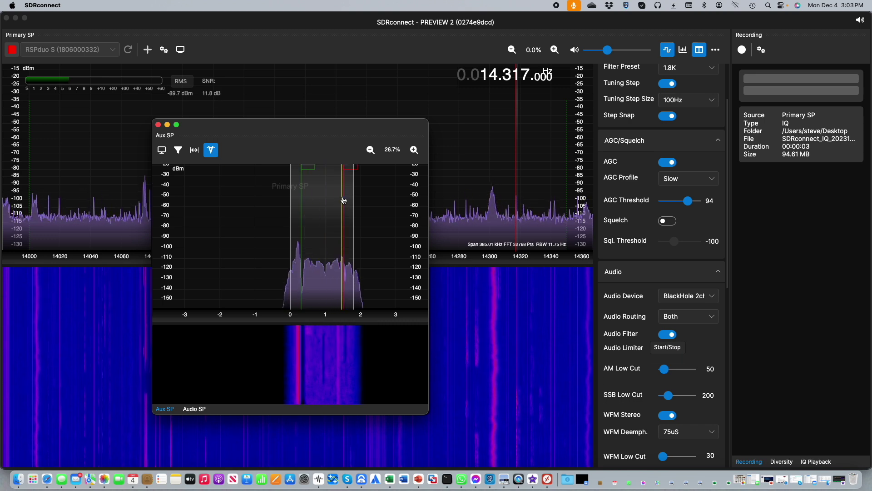